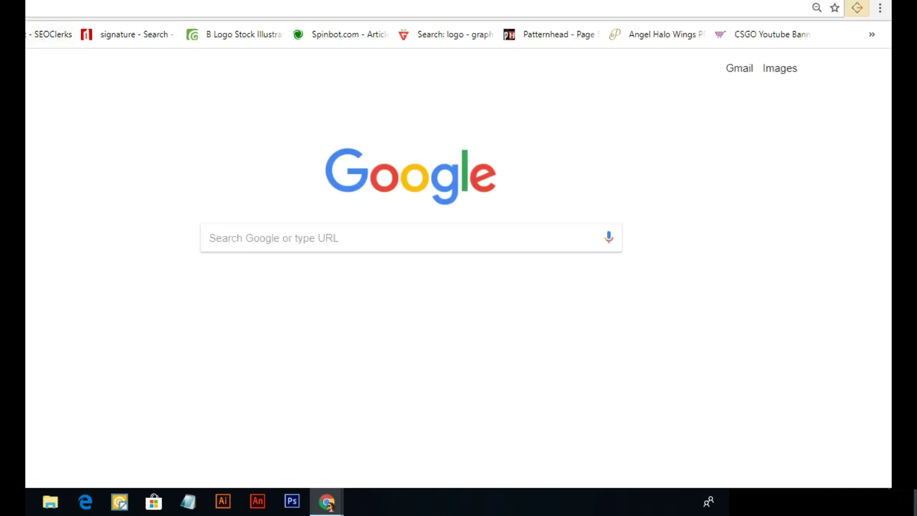
# Search Google for 'nikon download center' from the Chrome address bar
pyautogui.write('niko')
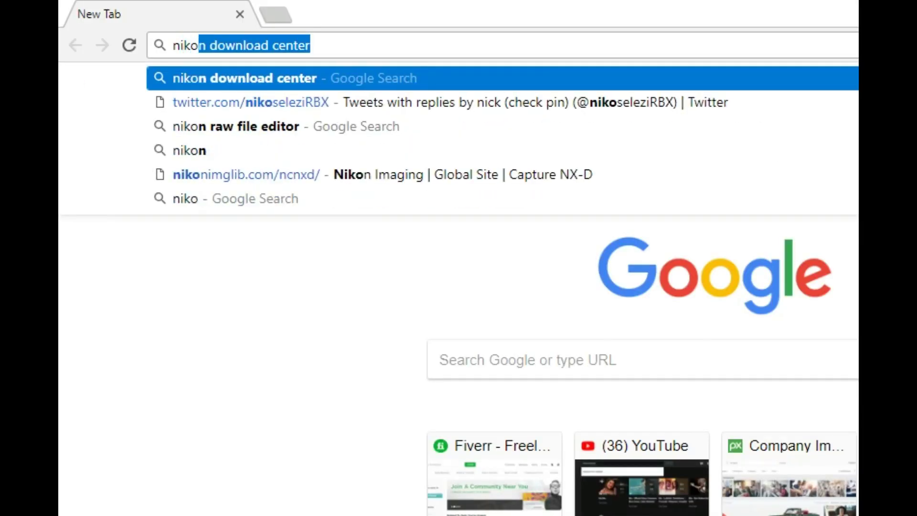
pyautogui.write('n')
pyautogui.press('Delete')
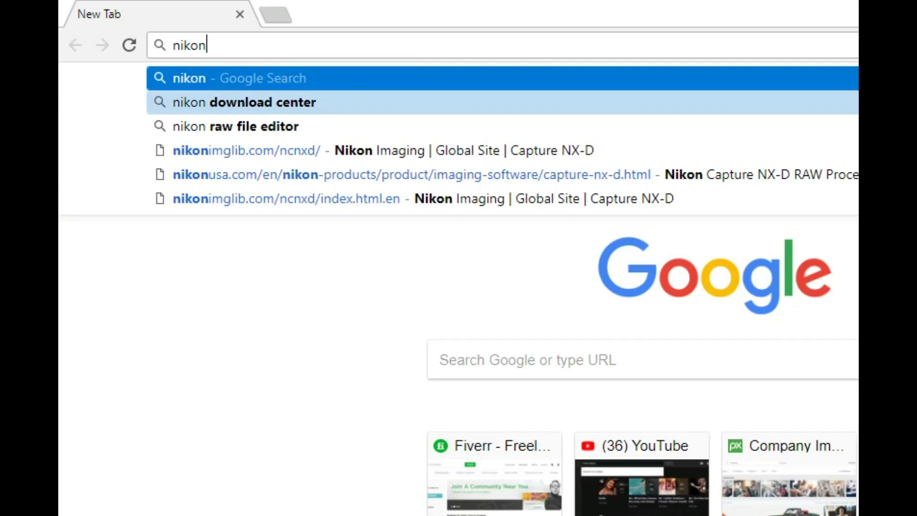
pyautogui.click(262, 102)
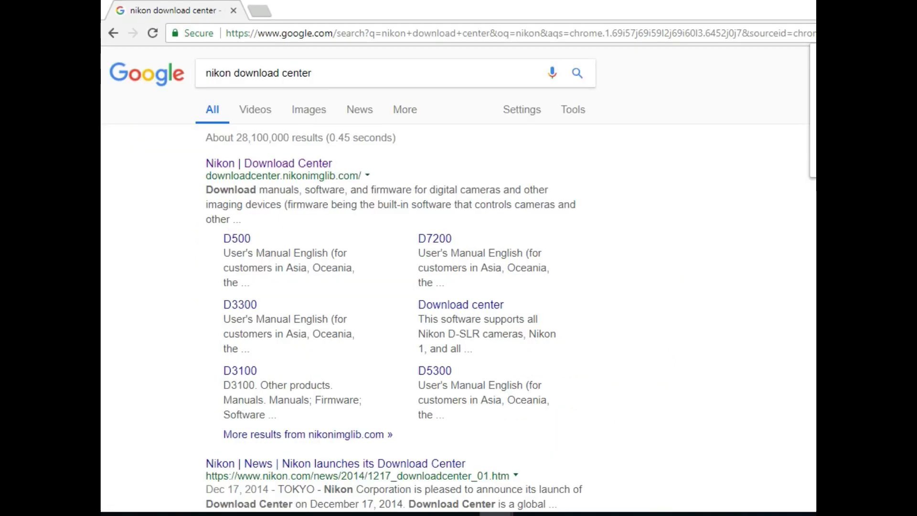
# Go to the Nikon Download Center and open the ViewNX-i & Capture NX-D page under Software
pyautogui.click(269, 163)
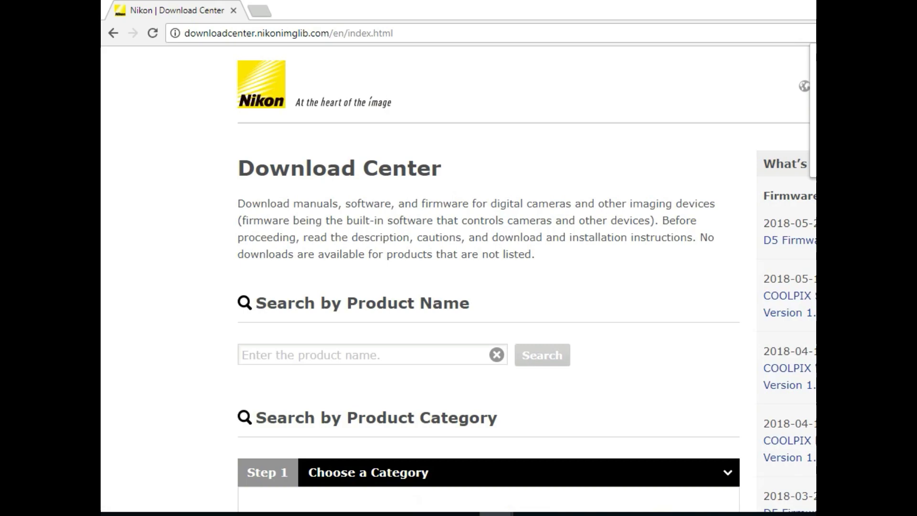
pyautogui.scroll(-5, 488, 286)
pyautogui.scroll(-4, 488, 286)
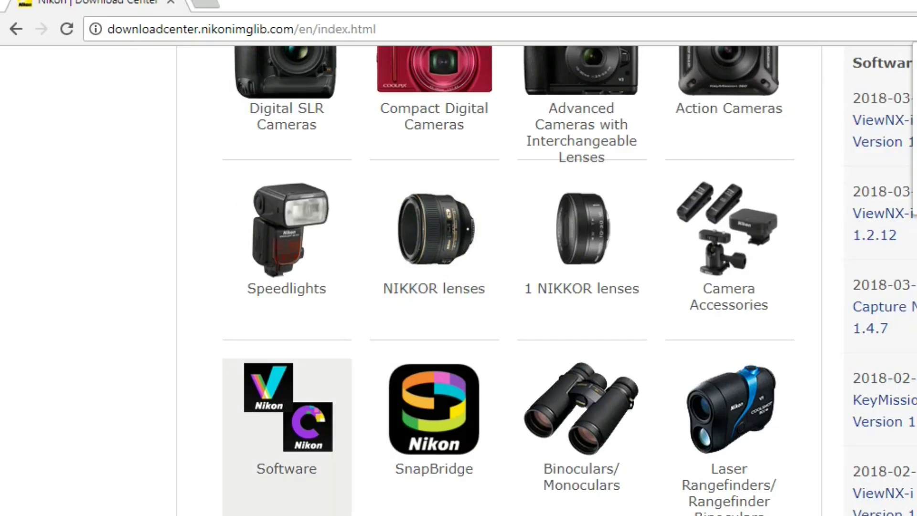
pyautogui.click(286, 420)
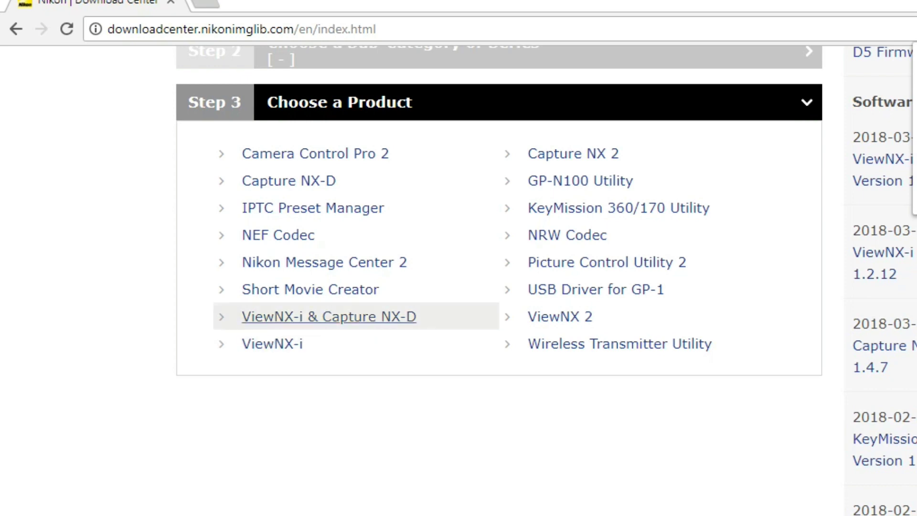
pyautogui.click(329, 317)
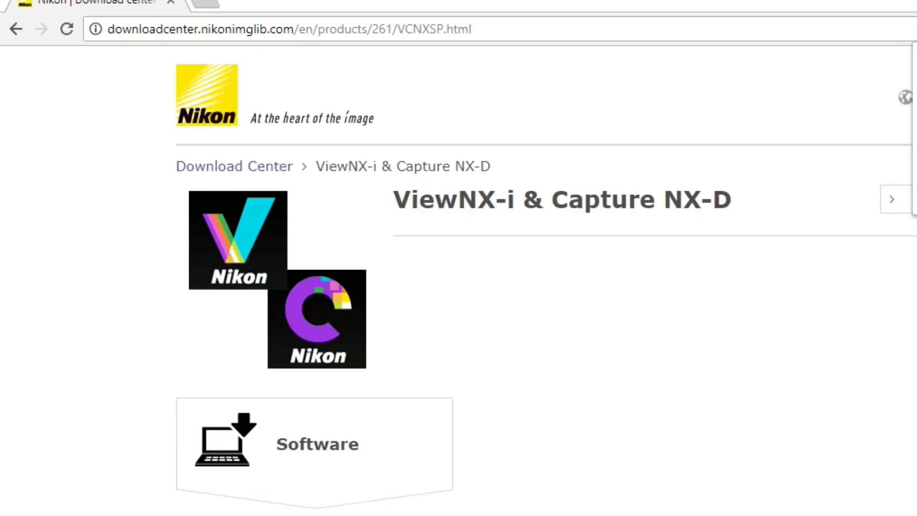
# Accept the licence, choose the Asia, Oceania, Middle East, Africa region and download the installer
pyautogui.scroll(-7, 621, 344)
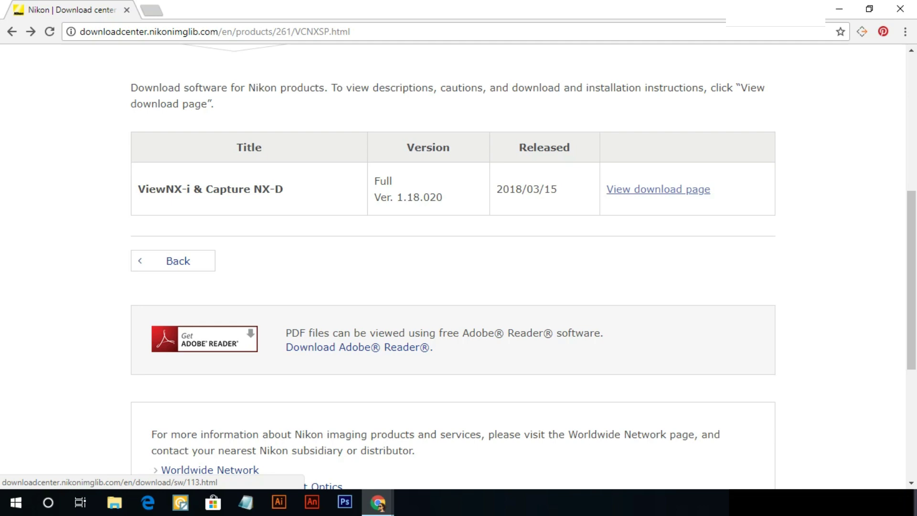
pyautogui.click(658, 190)
pyautogui.scroll(-2, 458, 267)
pyautogui.scroll(-7, 458, 268)
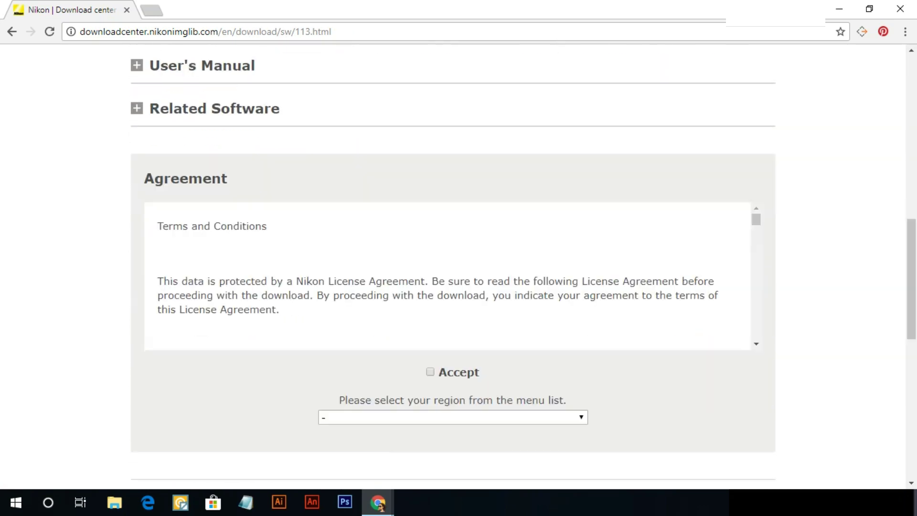
pyautogui.click(452, 417)
pyautogui.click(452, 401)
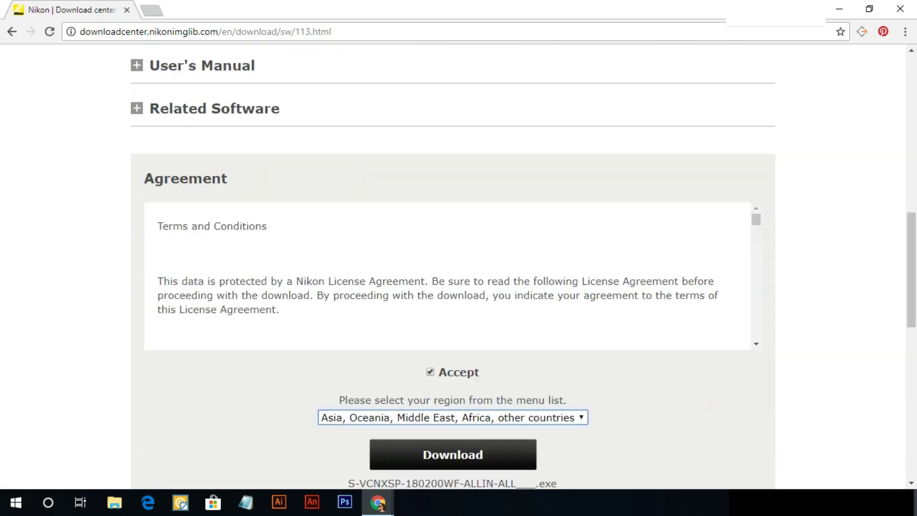
pyautogui.scroll(-6, 459, 267)
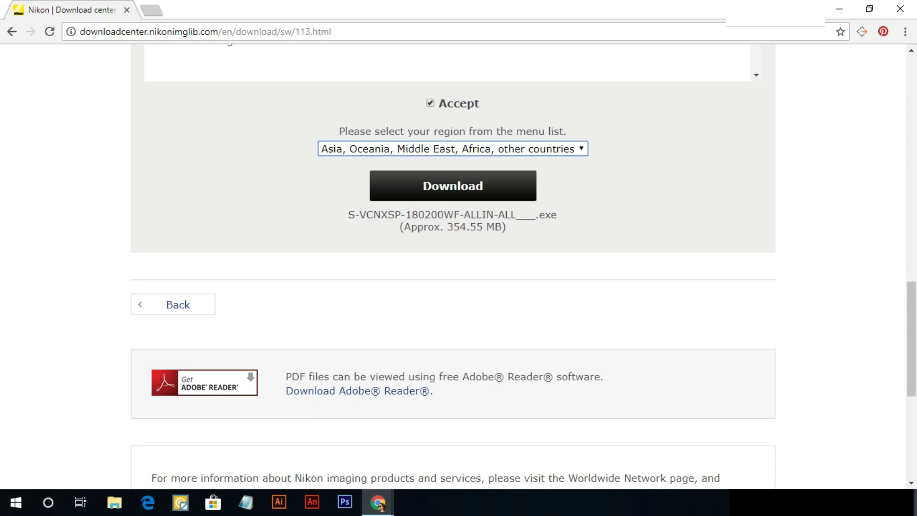
pyautogui.click(453, 186)
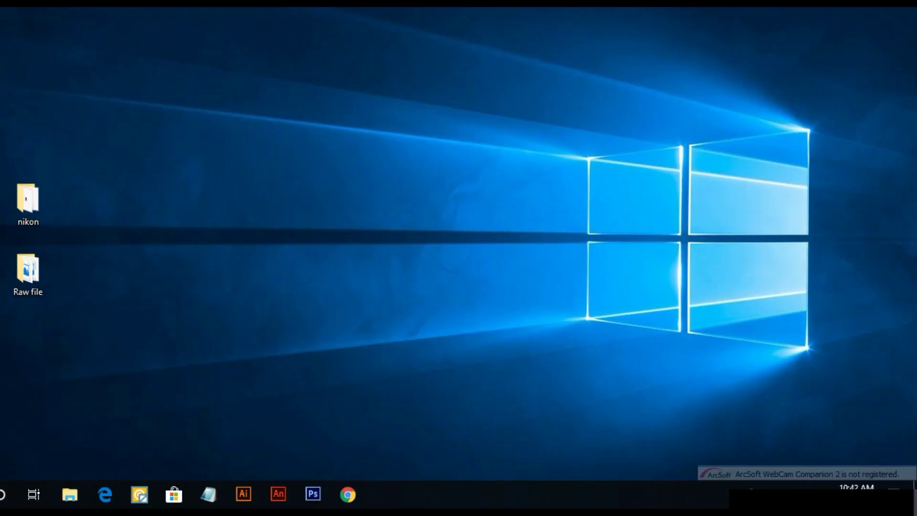
# Open the nikon folder on the desktop
pyautogui.doubleClick(28, 200)
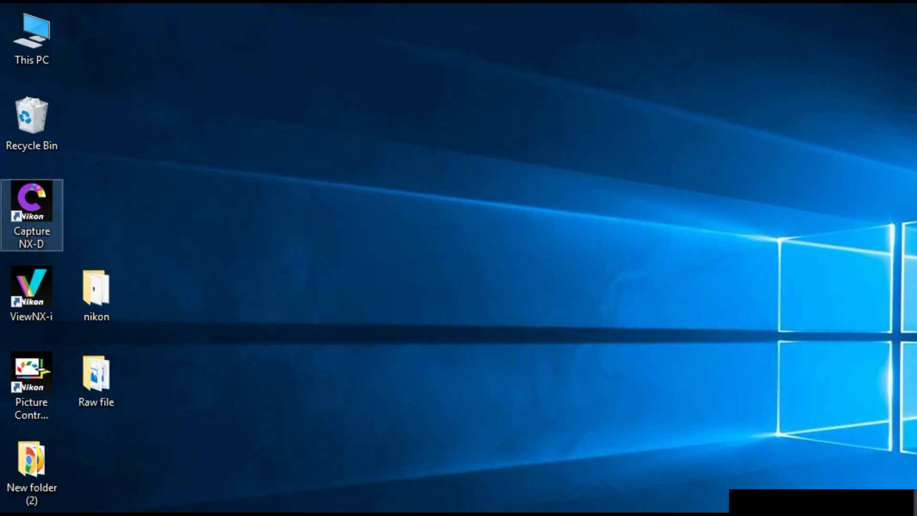
# Open the Raw file folder and view the Properties of DSCN1773
pyautogui.doubleClick(96, 377)
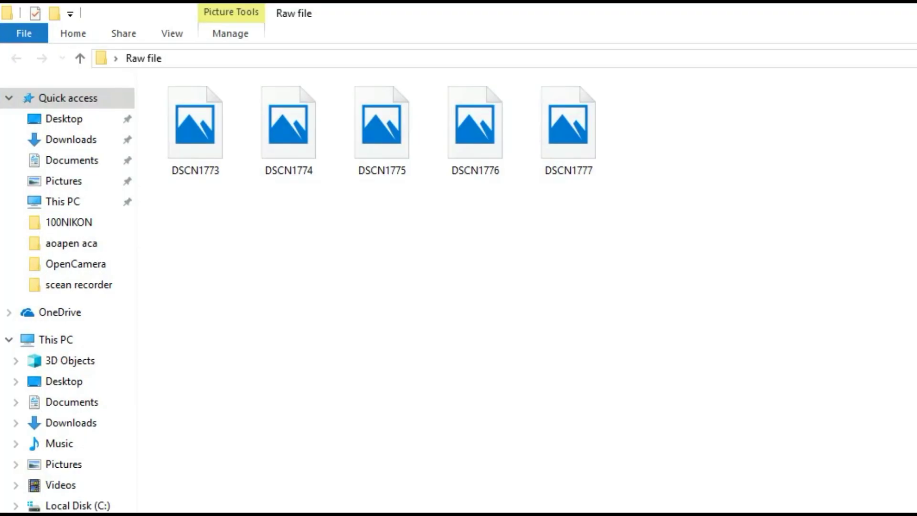
pyautogui.rightClick(185, 118)
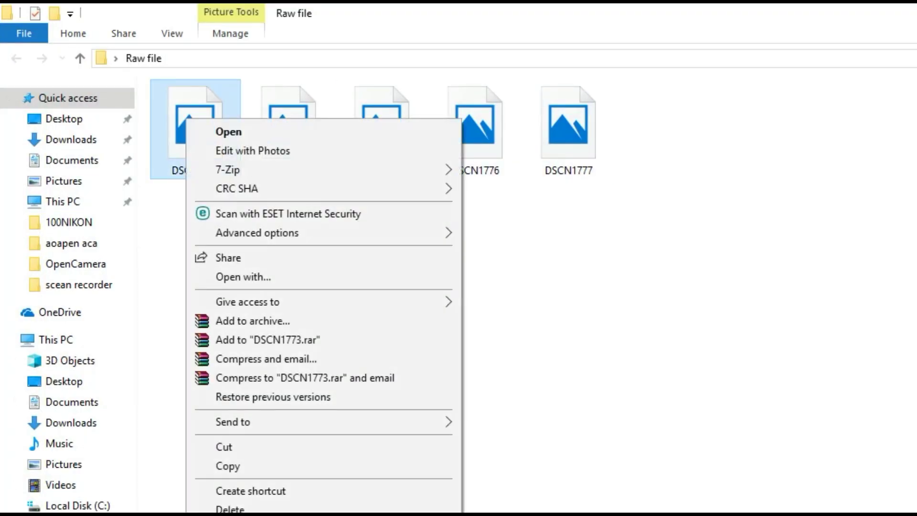
pyautogui.click(248, 515)
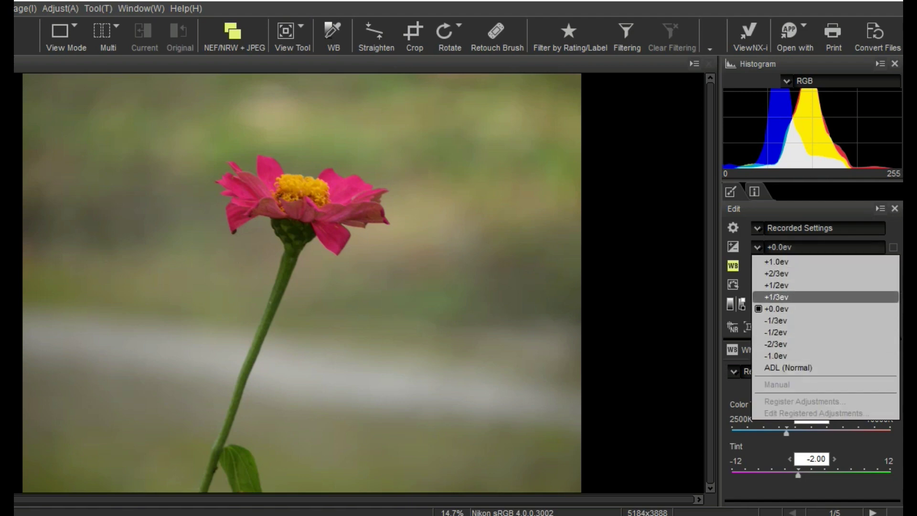
# Set the flower photo's exposure compensation to +1/2 EV (+0.50)
pyautogui.click(788, 297)
pyautogui.click(788, 247)
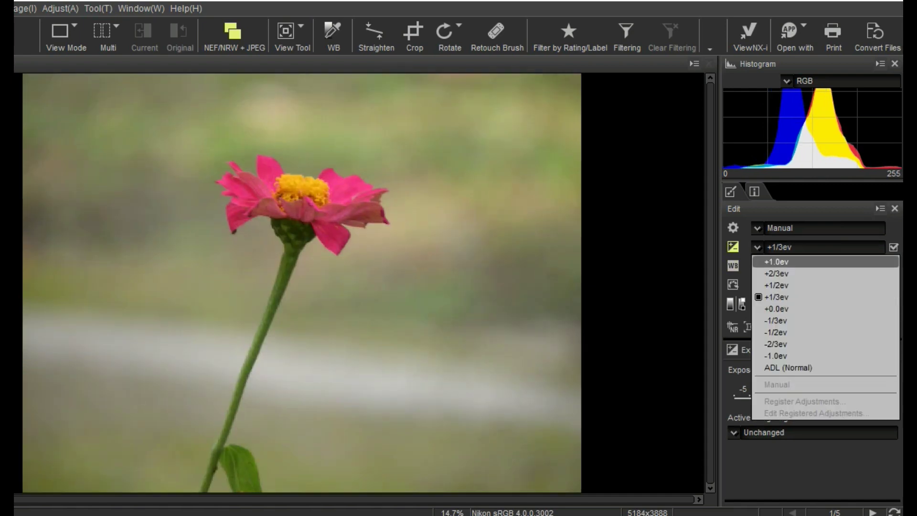
pyautogui.press('Return')
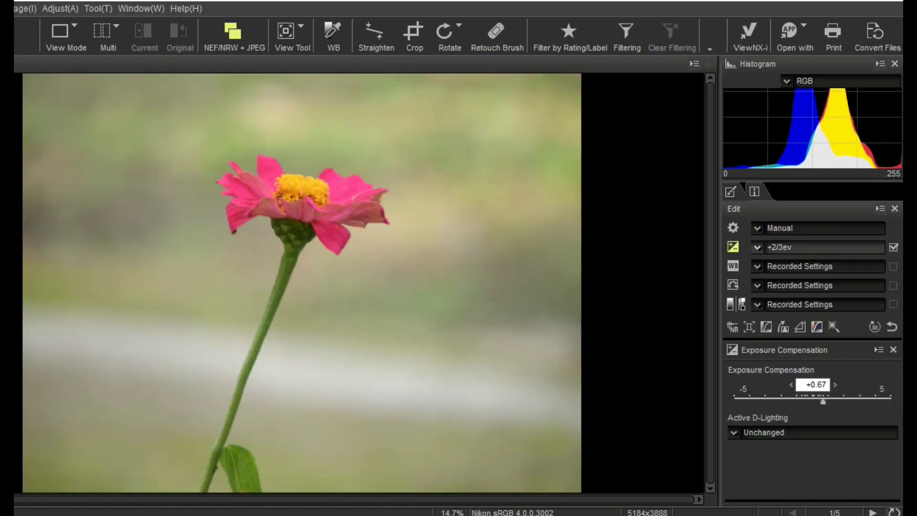
pyautogui.hotkey('alt', 'Down')
pyautogui.press('Down')
pyautogui.press('Return')
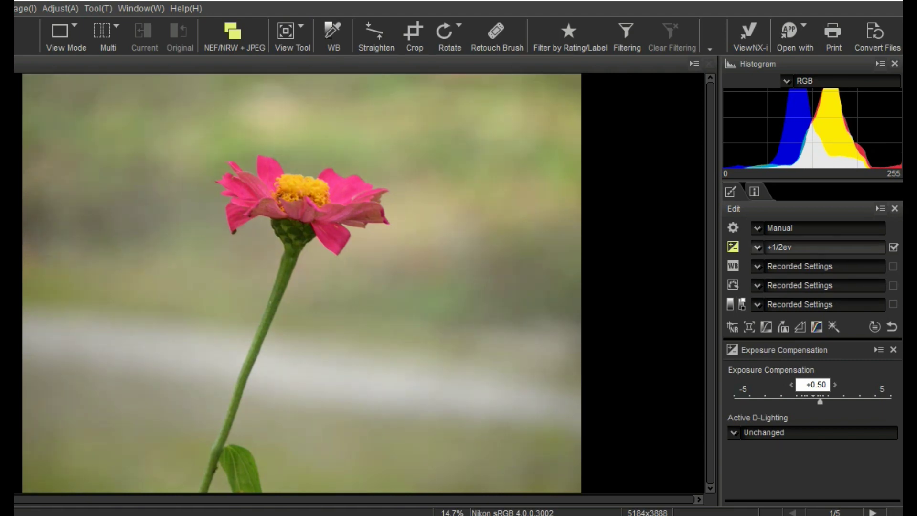
# Preview the white balance presets and apply Cloudy
pyautogui.click(757, 267)
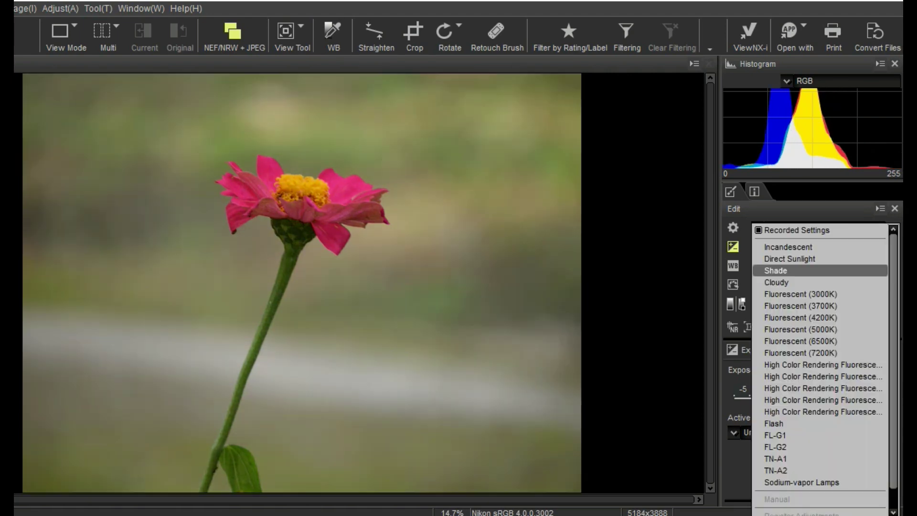
pyautogui.press('Up')
pyautogui.press('Up')
pyautogui.press('Up')
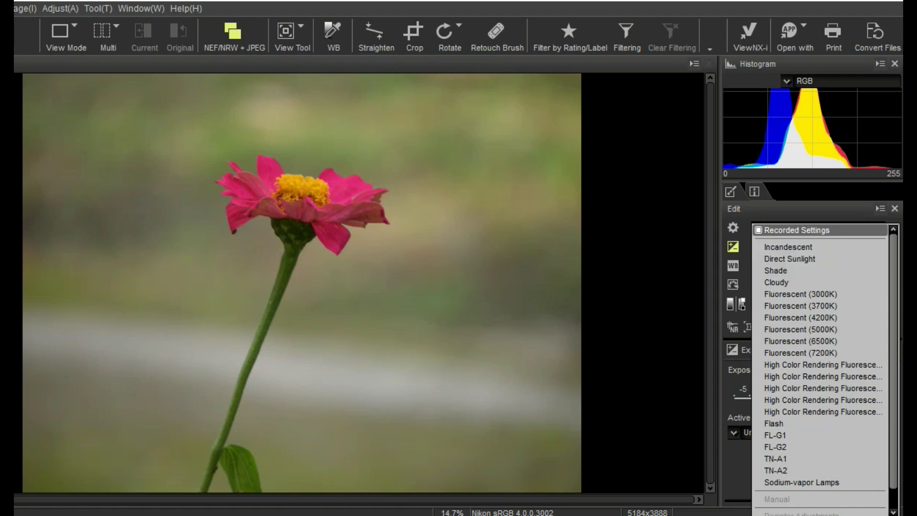
pyautogui.press('Down')
pyautogui.press('Down')
pyautogui.press('Down')
pyautogui.press('Down')
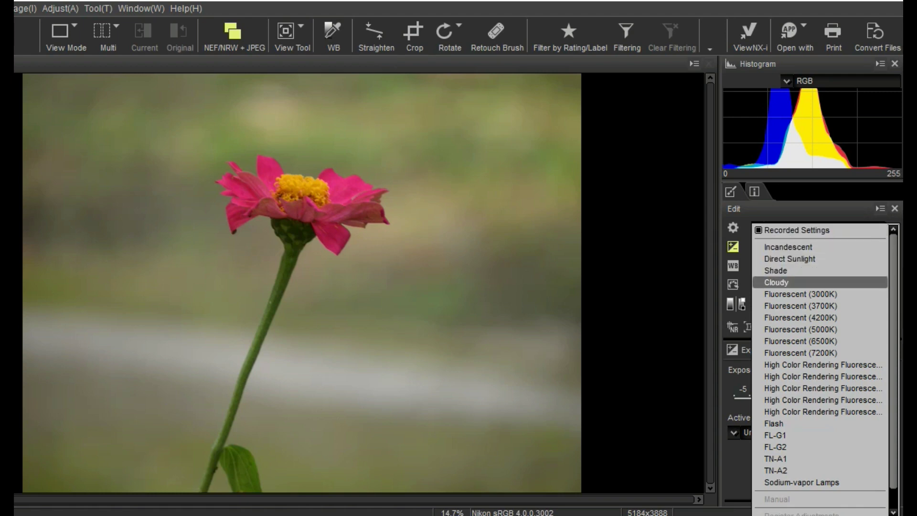
pyautogui.press('Down')
pyautogui.press('Down')
pyautogui.press('Down')
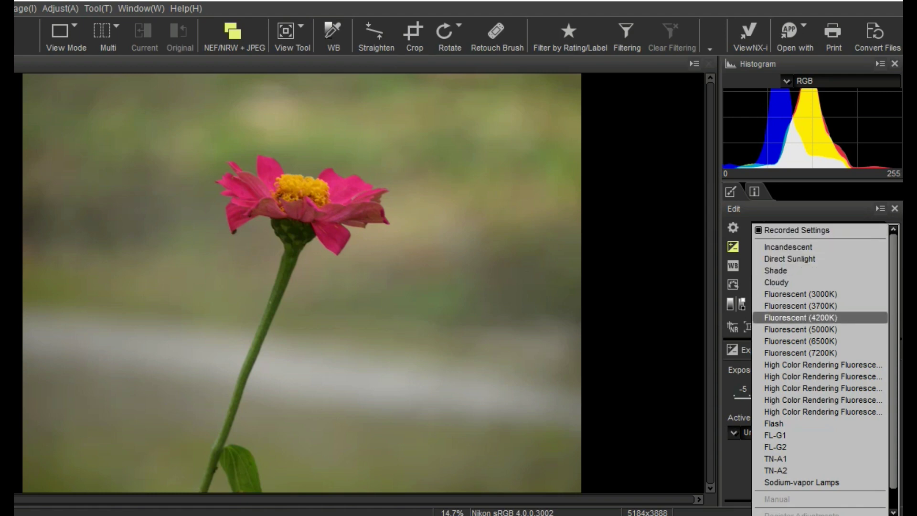
pyautogui.press('Down')
pyautogui.press('Down')
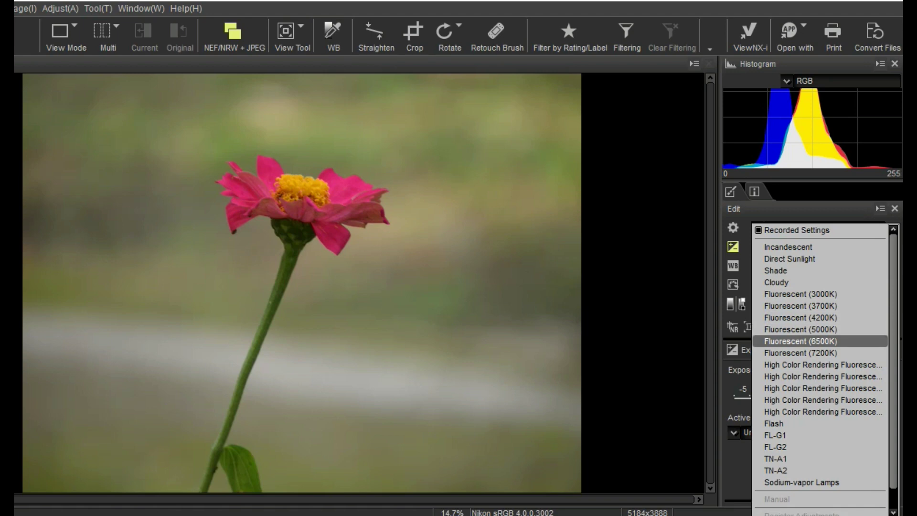
pyautogui.press('Down')
pyautogui.press('Down')
pyautogui.press('Down')
pyautogui.press('Down')
pyautogui.press('Down')
pyautogui.press('Down')
pyautogui.press('Down')
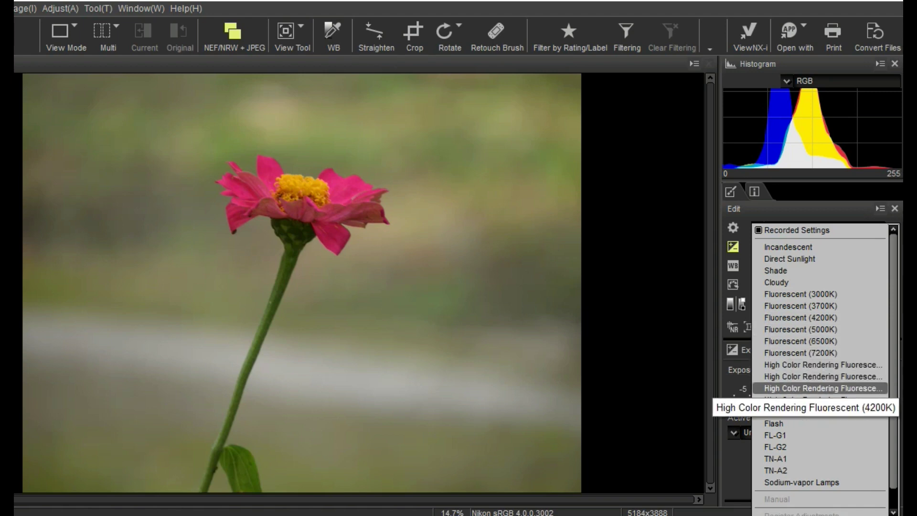
pyautogui.press('Down')
pyautogui.press('Down')
pyautogui.press('Down')
pyautogui.press('Down')
pyautogui.press('Down')
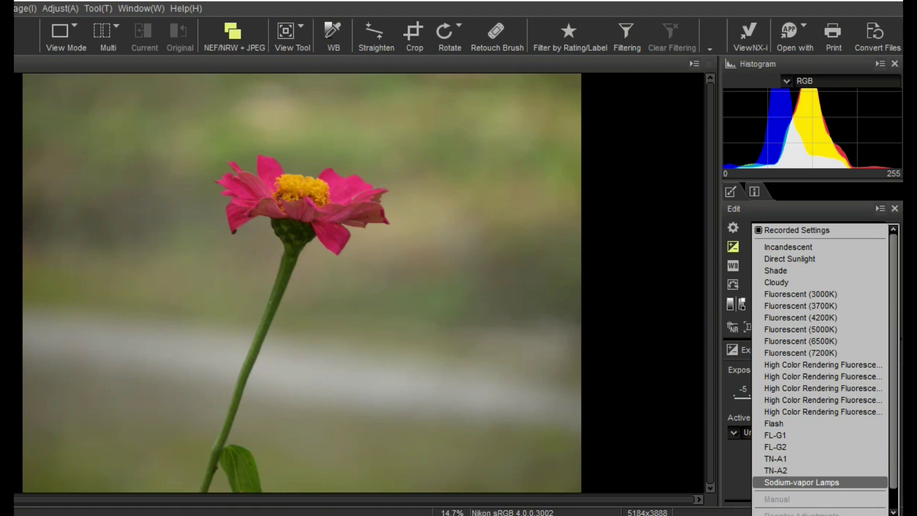
pyautogui.press('Up')
pyautogui.press('Up')
pyautogui.press('Up')
pyautogui.press('Up')
pyautogui.press('Up')
pyautogui.press('Up')
pyautogui.press('Up')
pyautogui.press('Up')
pyautogui.press('Up')
pyautogui.press('Up')
pyautogui.press('Up')
pyautogui.press('Up')
pyautogui.press('Up')
pyautogui.press('Up')
pyautogui.press('Up')
pyautogui.press('Up')
pyautogui.press('Up')
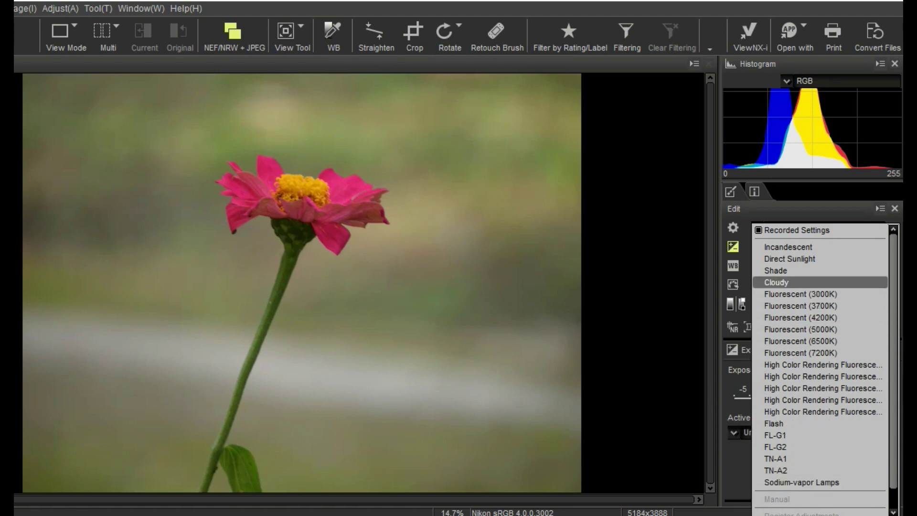
pyautogui.press('Return')
# Try the High Color Rendering Fluorescent (5000K), Flash and Incandescent white balance presets
pyautogui.click(818, 247)
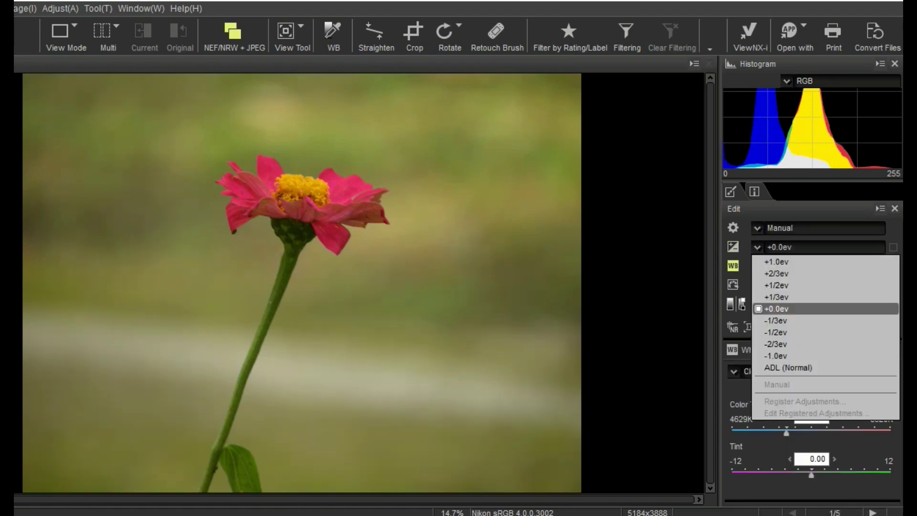
pyautogui.click(818, 247)
pyautogui.click(818, 267)
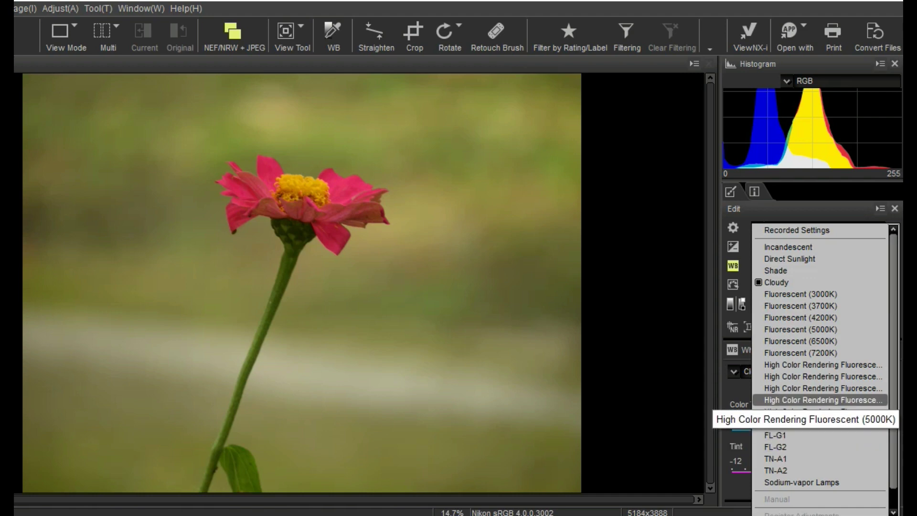
pyautogui.press('Return')
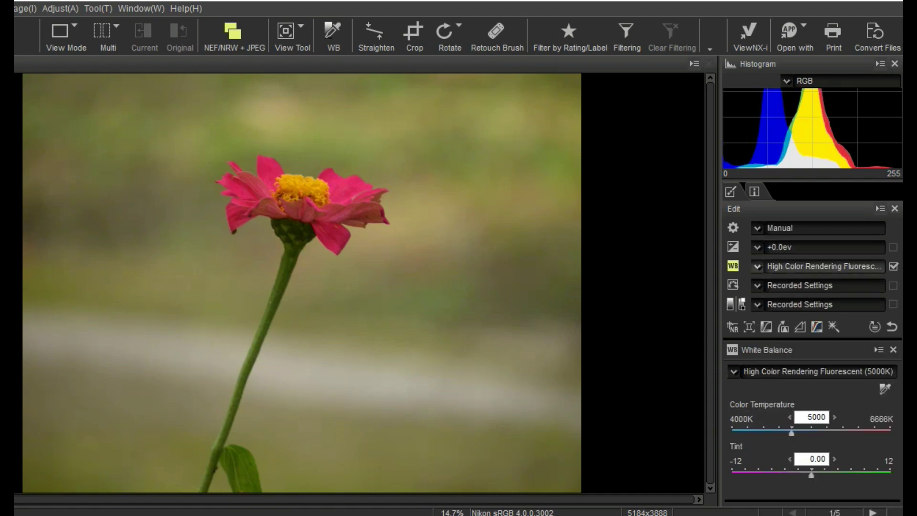
pyautogui.click(818, 266)
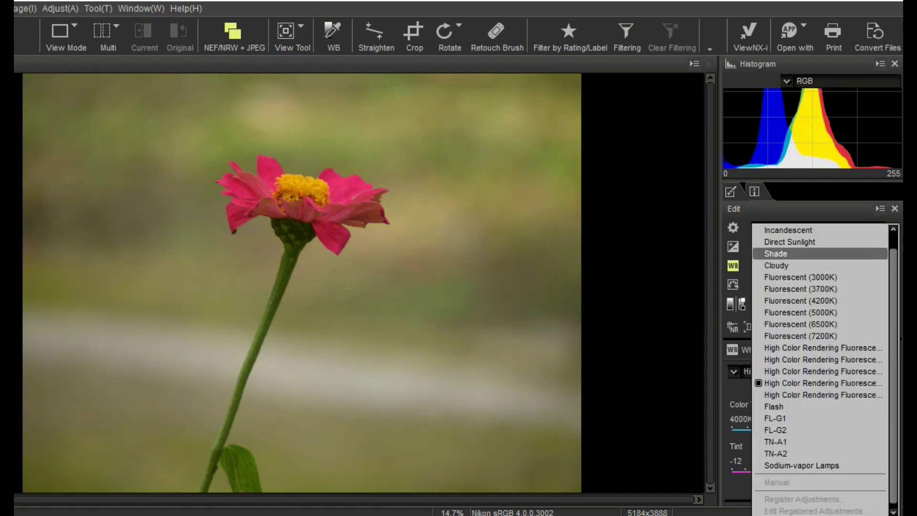
pyautogui.press('Down')
pyautogui.press('Down')
pyautogui.press('Down')
pyautogui.press('Down')
pyautogui.press('Down')
pyautogui.press('Down')
pyautogui.press('Down')
pyautogui.press('Down')
pyautogui.press('Down')
pyautogui.press('Down')
pyautogui.press('Down')
pyautogui.press('Down')
pyautogui.press('Down')
pyautogui.press('Down')
pyautogui.press('Down')
pyautogui.press('Down')
pyautogui.press('Down')
pyautogui.press('Up')
pyautogui.press('Up')
pyautogui.press('Up')
pyautogui.press('Up')
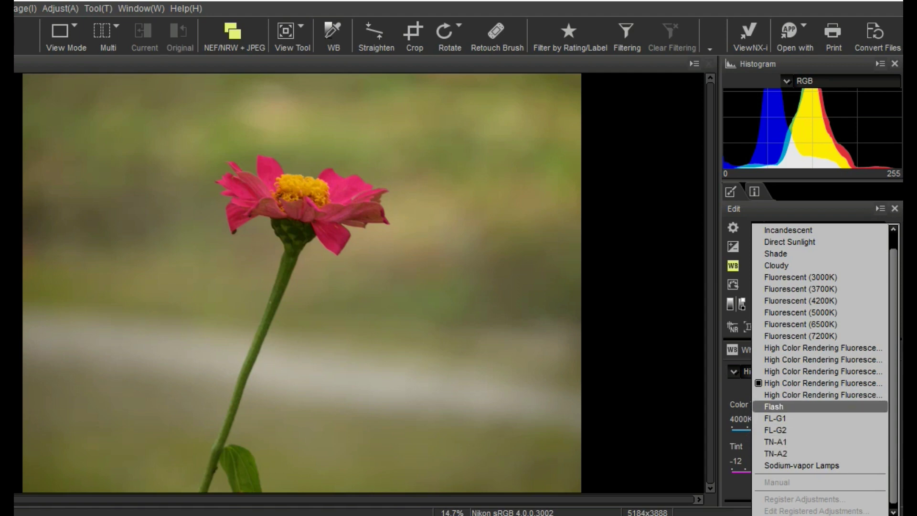
pyautogui.press('Return')
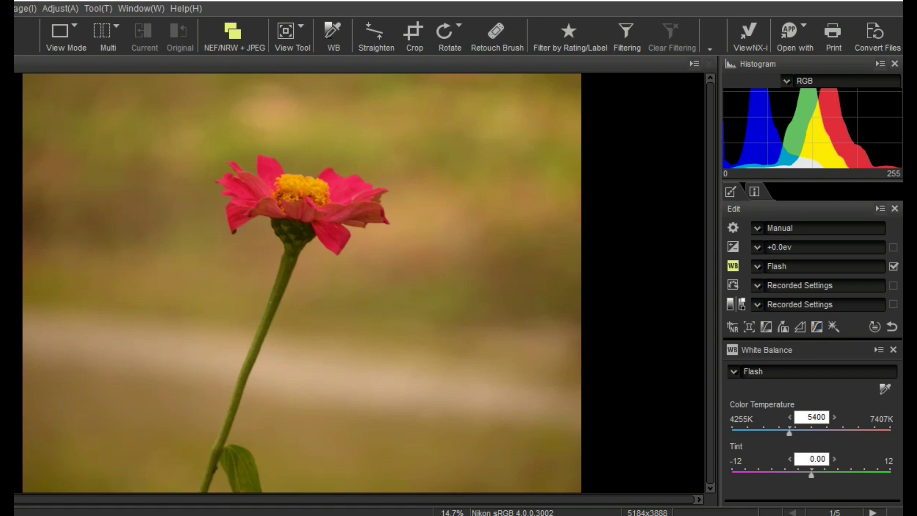
pyautogui.click(817, 266)
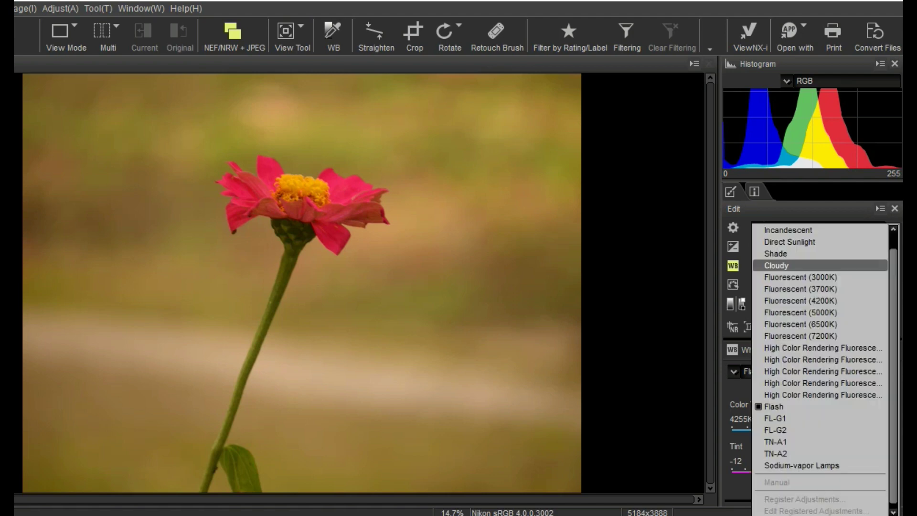
pyautogui.press('Down')
pyautogui.press('Down')
pyautogui.press('Down')
pyautogui.press('Down')
pyautogui.press('Down')
pyautogui.press('Down')
pyautogui.press('Down')
pyautogui.press('Down')
pyautogui.press('Down')
pyautogui.press('Down')
pyautogui.press('Down')
pyautogui.press('Down')
pyautogui.press('Home')
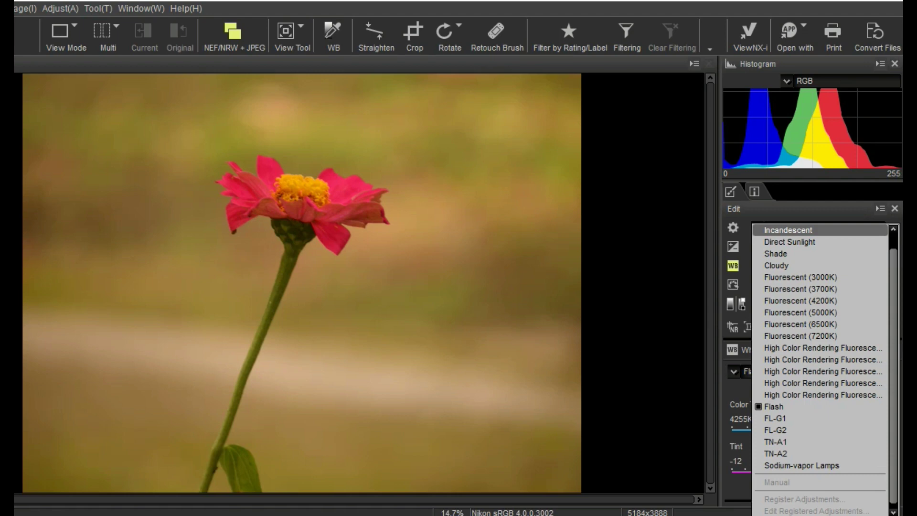
pyautogui.press('Return')
# Set the white balance to Shade (8000K, tint 0.00)
pyautogui.hotkey('alt', 'Down')
pyautogui.press('Down')
pyautogui.press('Down')
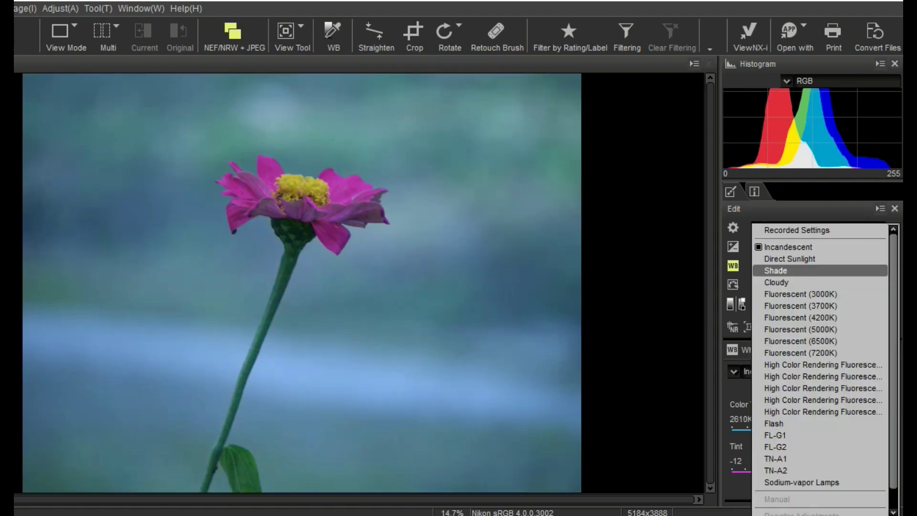
pyautogui.press('Down')
pyautogui.press('Up')
pyautogui.press('Up')
pyautogui.press('Down')
pyautogui.press('Down')
pyautogui.press('Down')
pyautogui.press('Down')
pyautogui.press('Down')
pyautogui.press('Down')
pyautogui.press('Down')
pyautogui.press('Down')
pyautogui.press('Down')
pyautogui.press('Down')
pyautogui.press('Down')
pyautogui.press('Down')
pyautogui.press('Down')
pyautogui.press('Down')
pyautogui.press('Down')
pyautogui.press('Down')
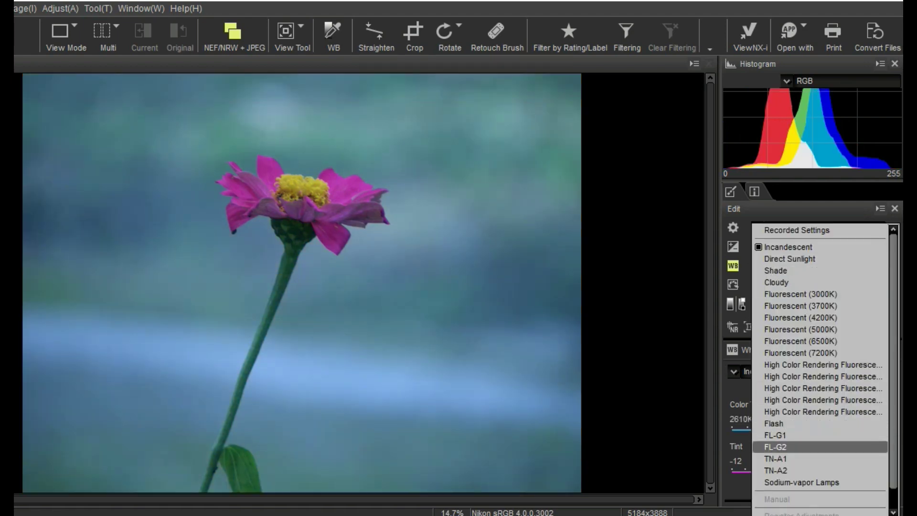
pyautogui.moveTo(894, 473); pyautogui.dragTo(893, 489)
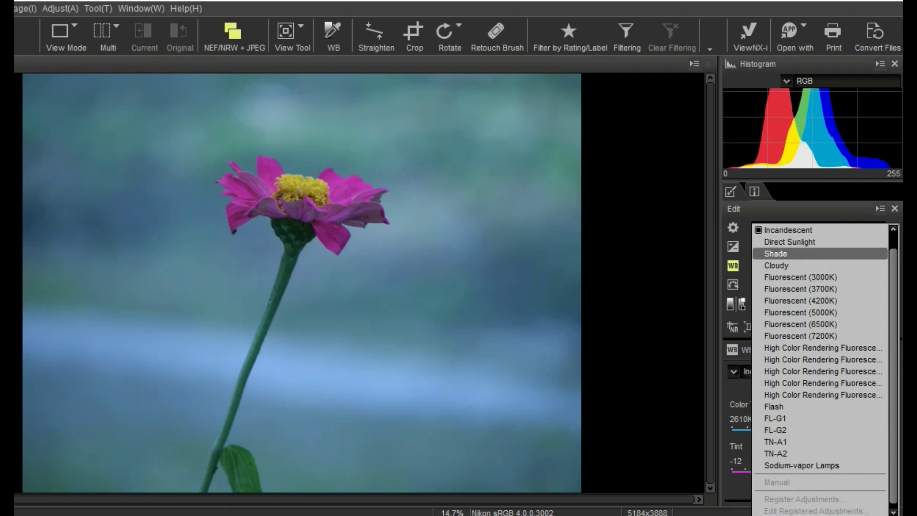
pyautogui.press('Return')
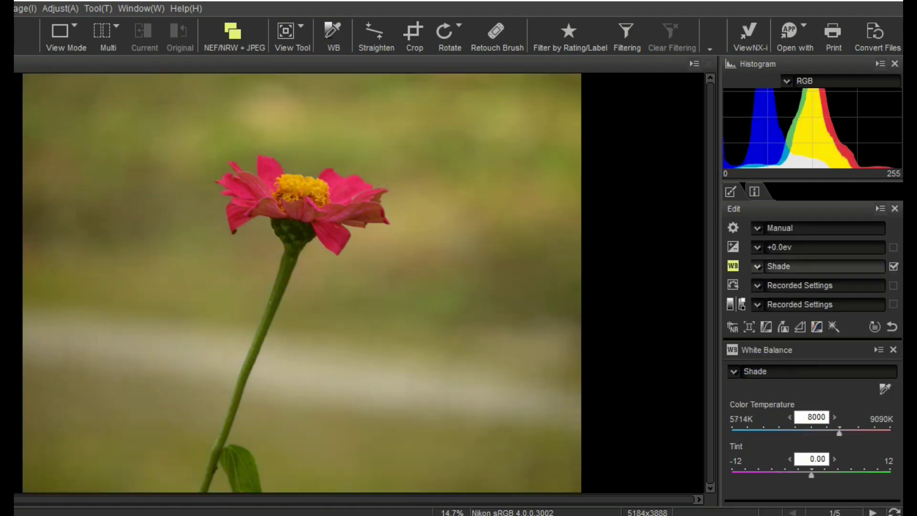
pyautogui.click(758, 266)
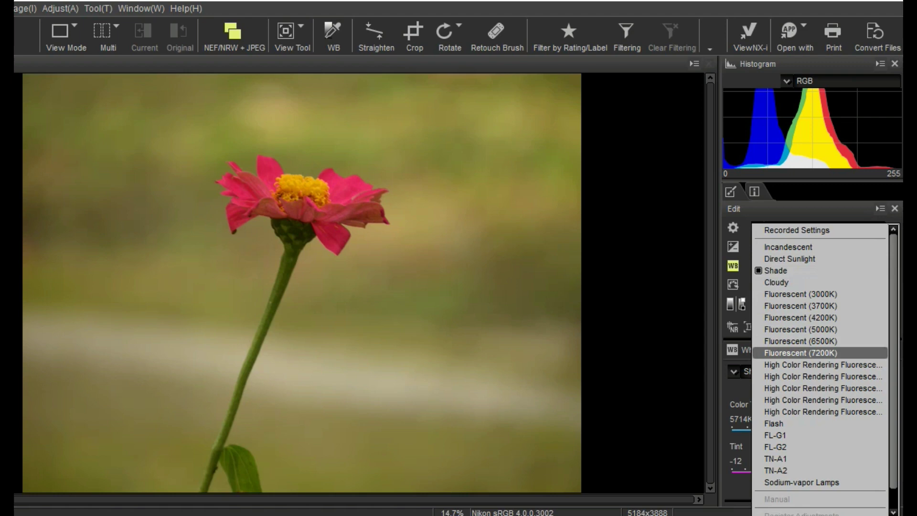
pyautogui.press('Escape')
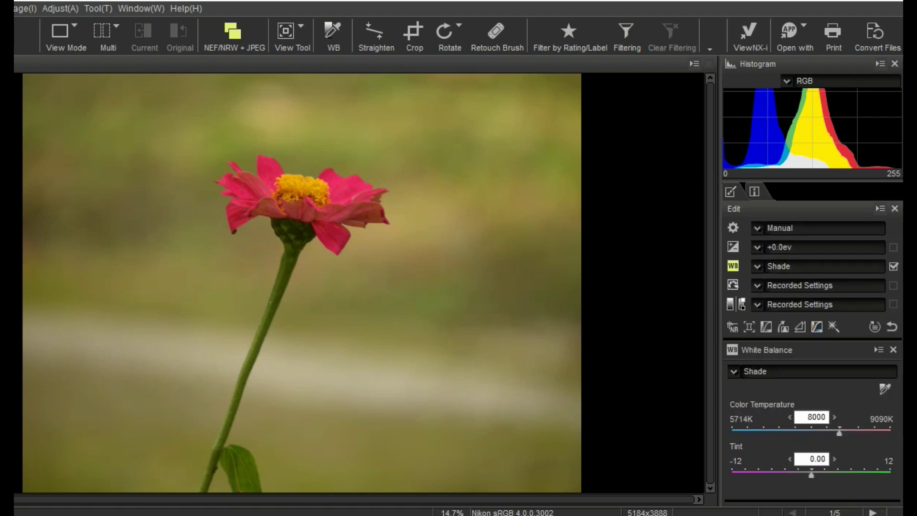
# Compare the Standard and Neutral picture controls on the flower photo
pyautogui.hotkey('alt', 'Down')
pyautogui.press('Down')
pyautogui.press('Down')
pyautogui.press('Up')
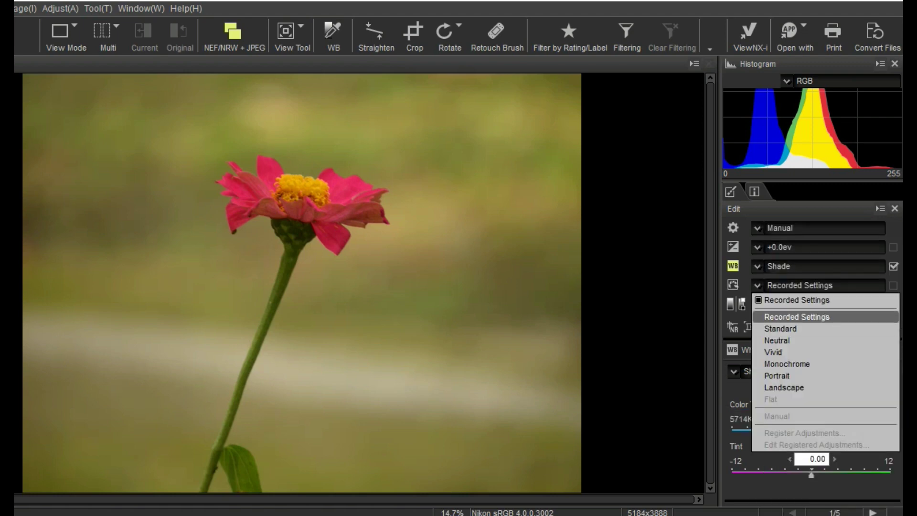
pyautogui.press('Down')
pyautogui.press('Down')
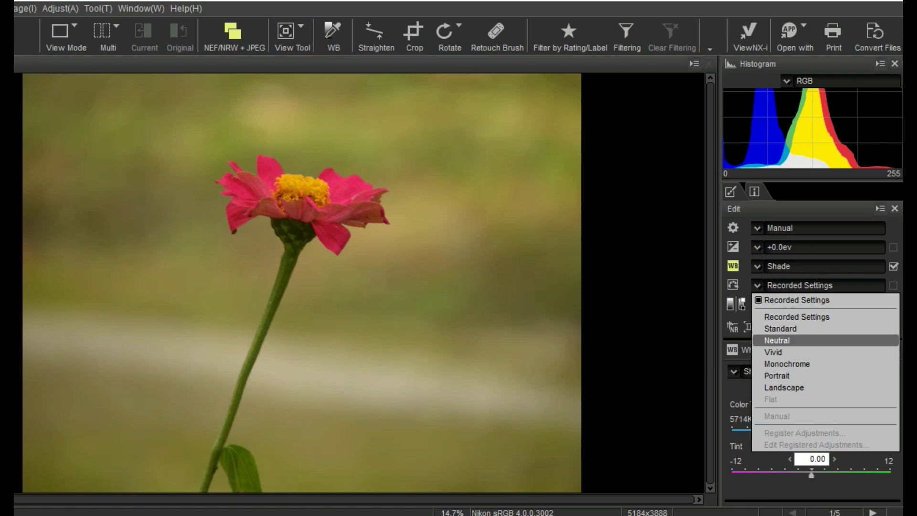
pyautogui.press('Down')
pyautogui.press('Down')
pyautogui.press('Down')
pyautogui.press('Down')
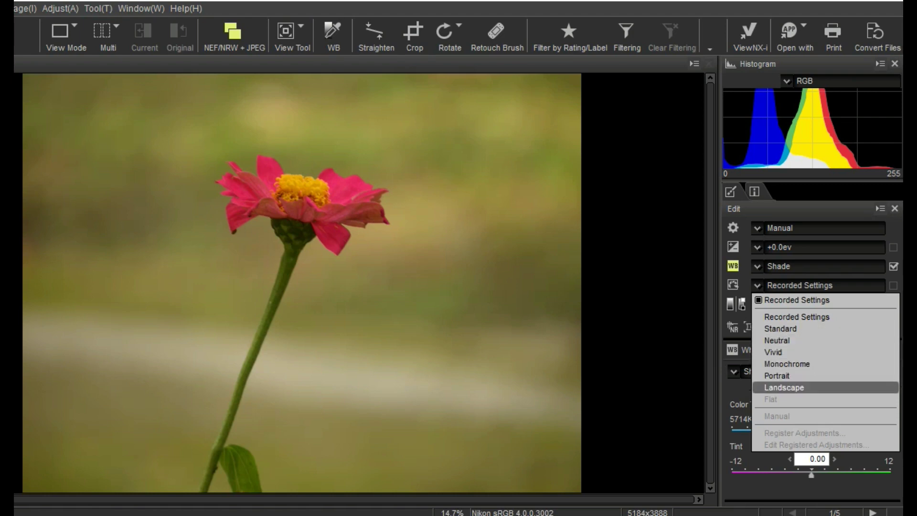
pyautogui.press('Up')
pyautogui.press('Up')
pyautogui.press('Up')
pyautogui.press('Up')
pyautogui.press('Up')
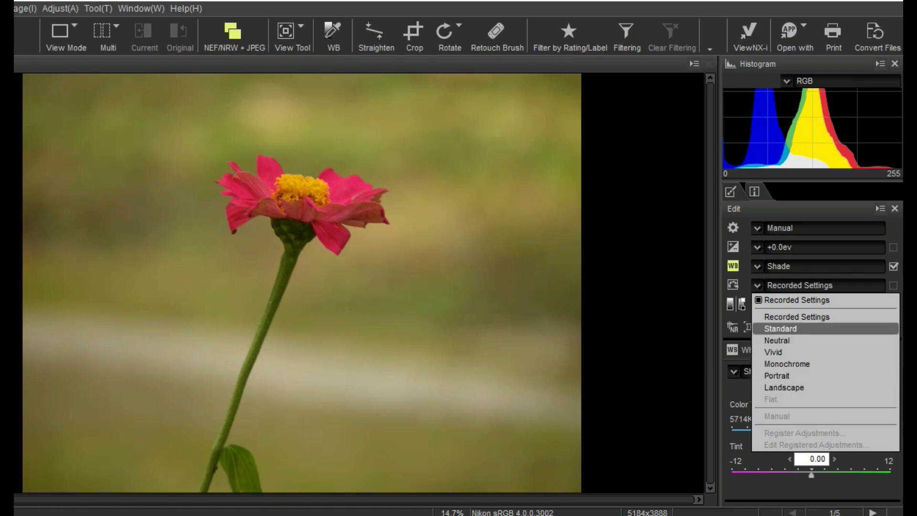
pyautogui.press('Return')
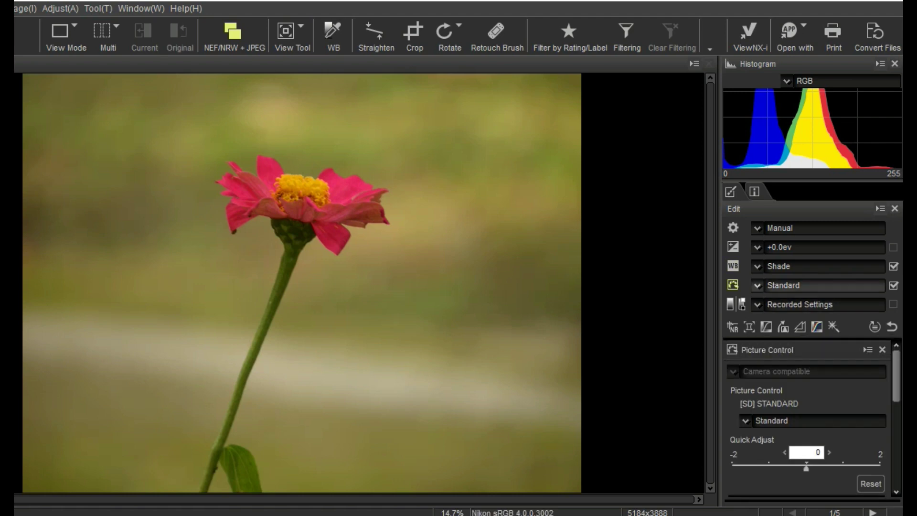
pyautogui.hotkey('alt', 'Down')
pyautogui.press('Down')
pyautogui.press('Down')
pyautogui.press('Up')
pyautogui.press('Return')
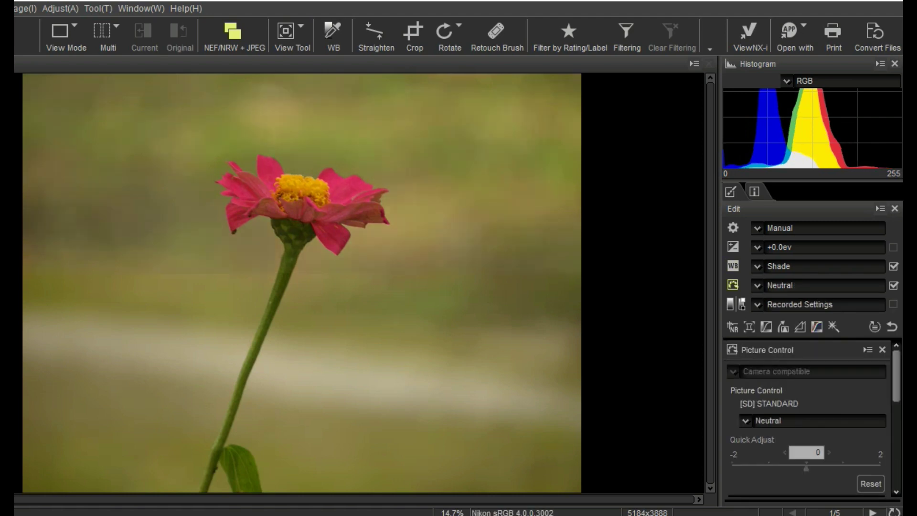
# Try the Vivid, Monochrome and Portrait picture controls
pyautogui.hotkey('alt', 'Down')
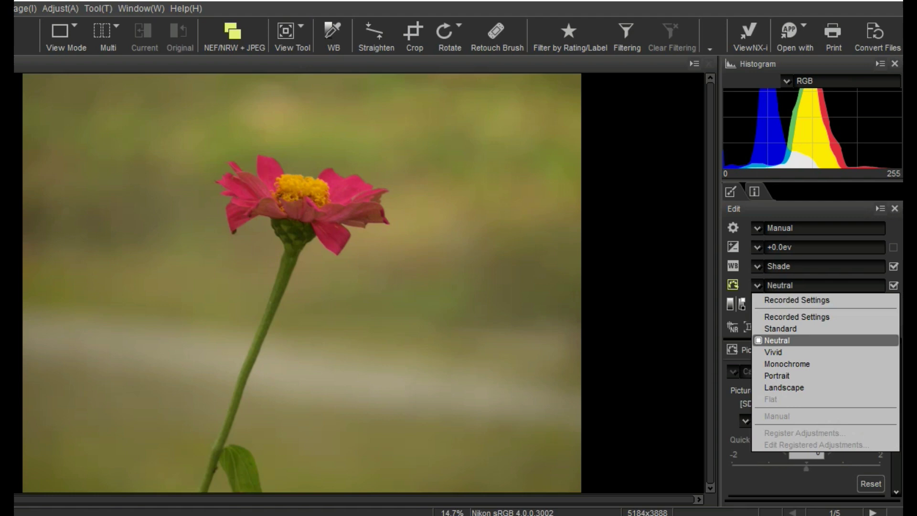
pyautogui.press('Down')
pyautogui.press('Down')
pyautogui.press('Down')
pyautogui.press('Up')
pyautogui.press('Up')
pyautogui.press('Return')
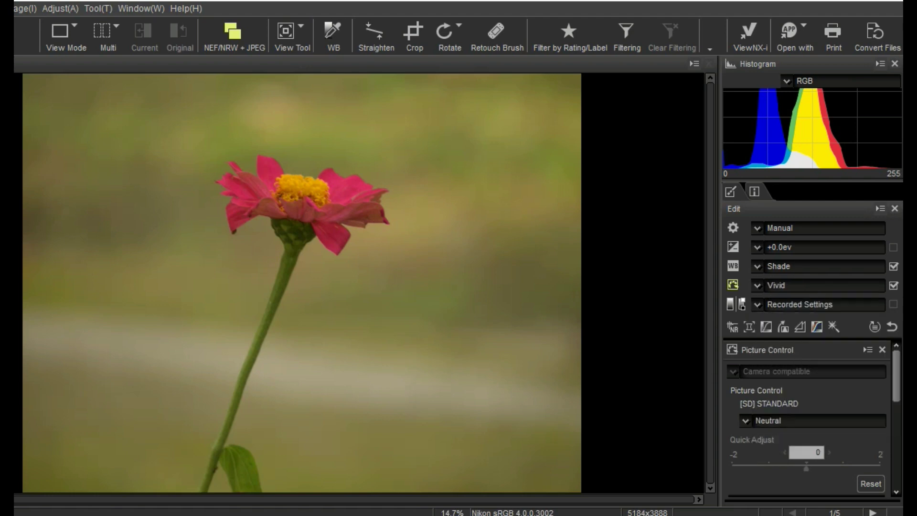
pyautogui.press('Down')
pyautogui.hotkey('alt', 'Down')
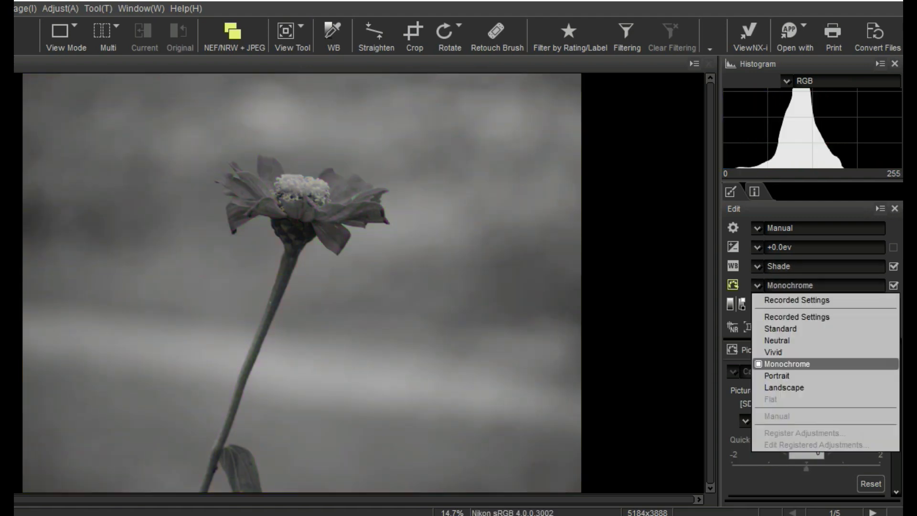
pyautogui.press('Down')
pyautogui.press('Return')
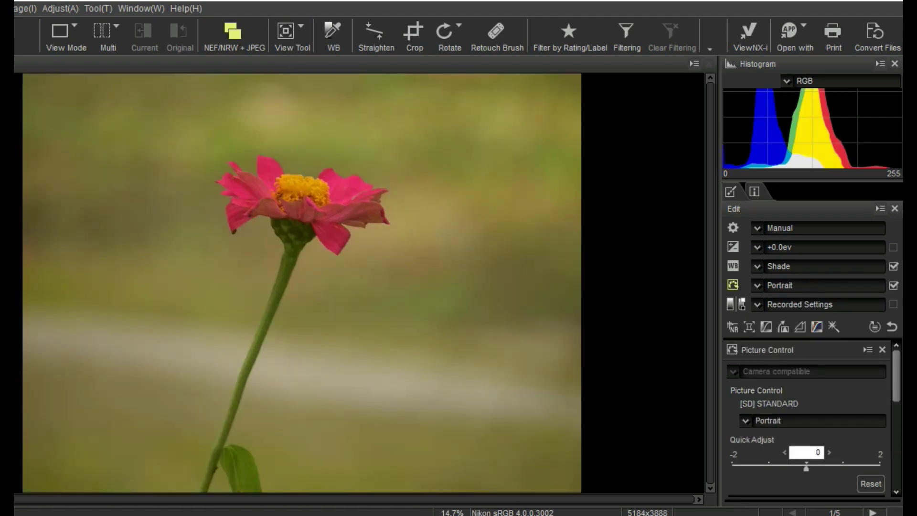
# Apply the Landscape picture control
pyautogui.hotkey('alt', 'Down')
pyautogui.press('Up')
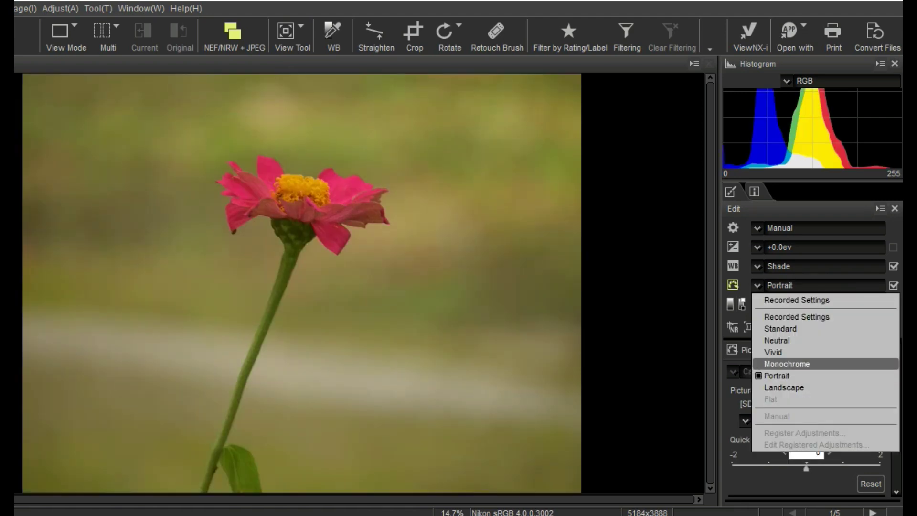
pyautogui.press('Down')
pyautogui.press('Down')
pyautogui.press('Return')
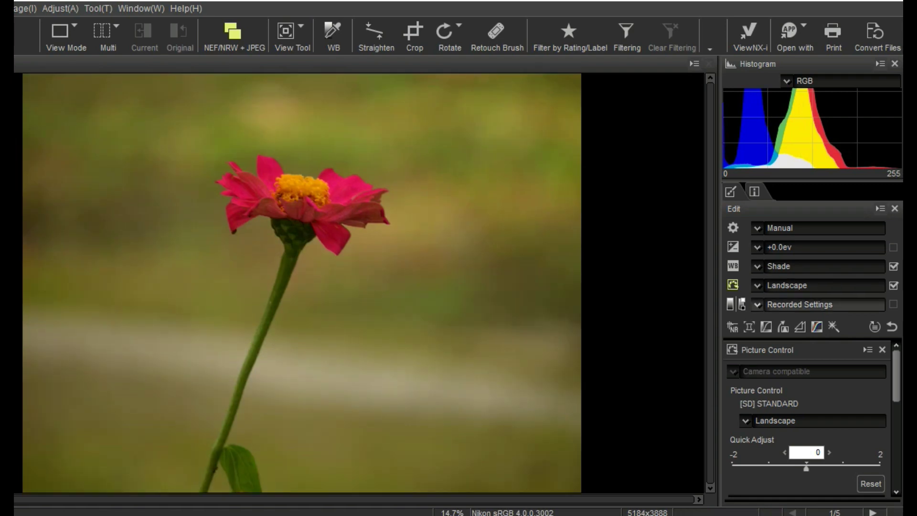
# Set noise reduction to Manual (Better Quality 2013, luminance 52) and show Camera and Lens Corrections
pyautogui.click(817, 305)
pyautogui.click(817, 305)
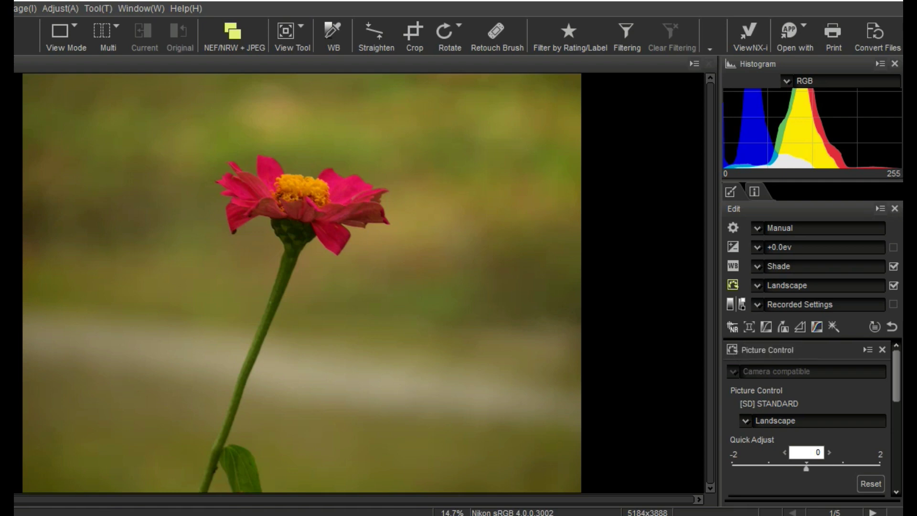
pyautogui.click(732, 327)
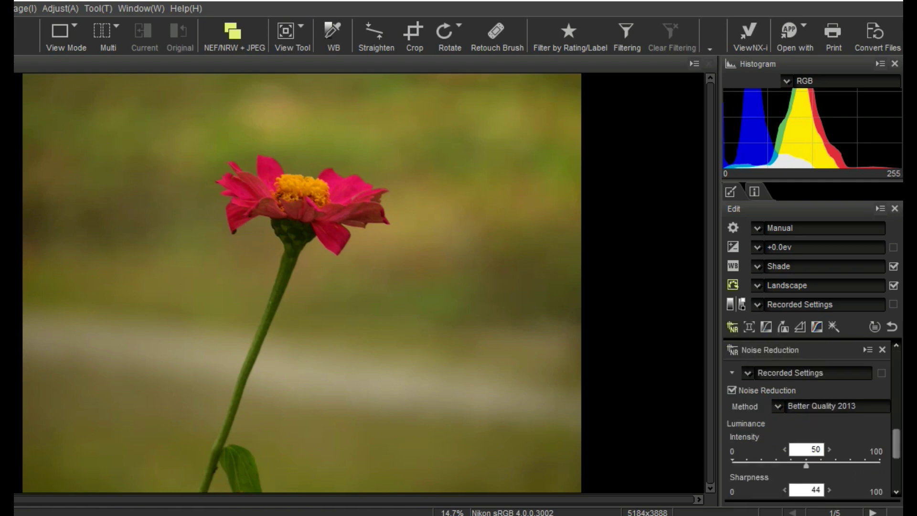
pyautogui.click(831, 406)
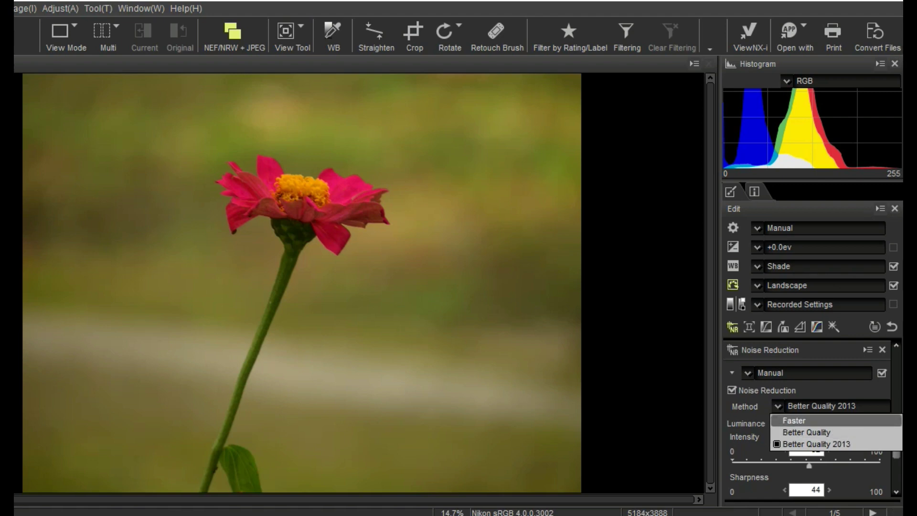
pyautogui.click(831, 406)
pyautogui.click(807, 373)
pyautogui.click(807, 373)
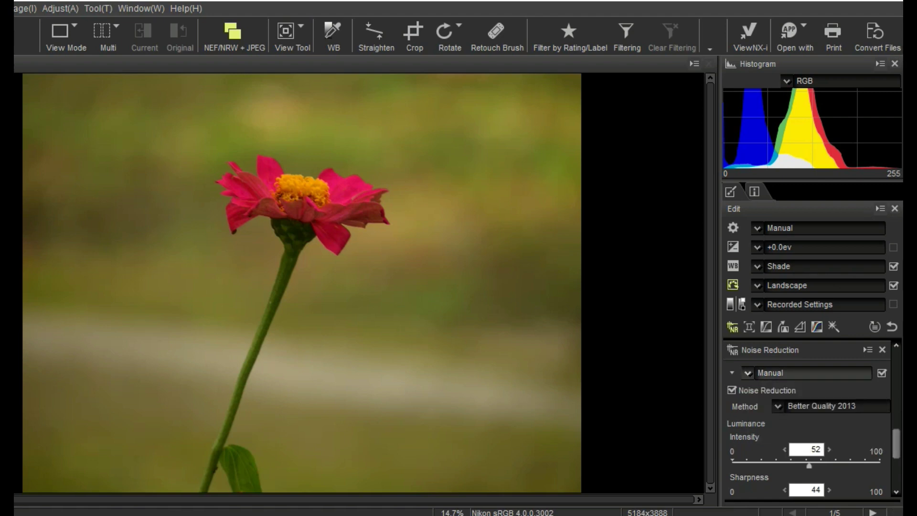
pyautogui.moveTo(896, 443); pyautogui.dragTo(896, 444)
pyautogui.click(749, 326)
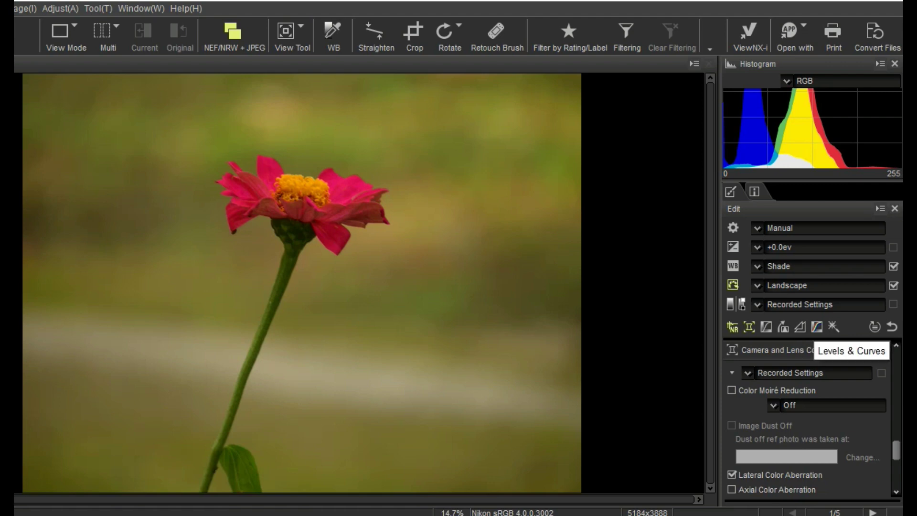
# In Levels & Curves, add an RGB curve point and drag it down to about 155/134
pyautogui.click(817, 326)
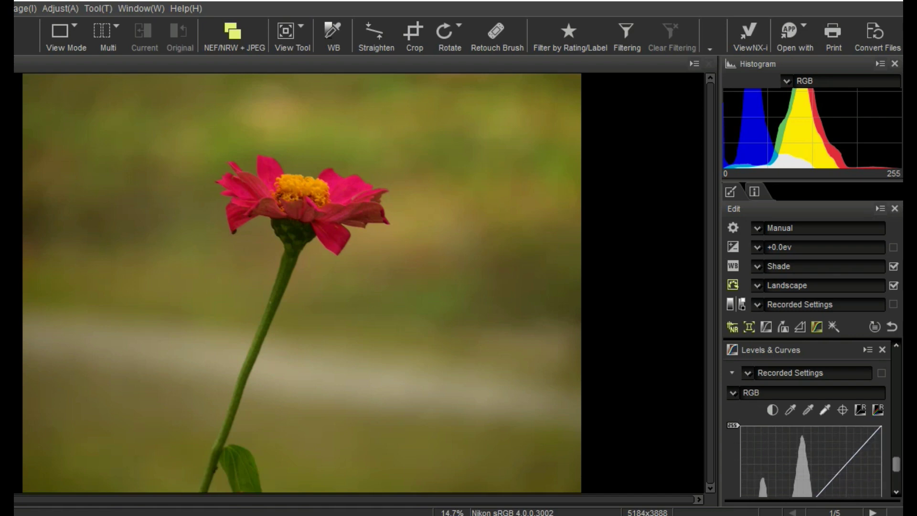
pyautogui.moveTo(896, 464); pyautogui.dragTo(896, 474)
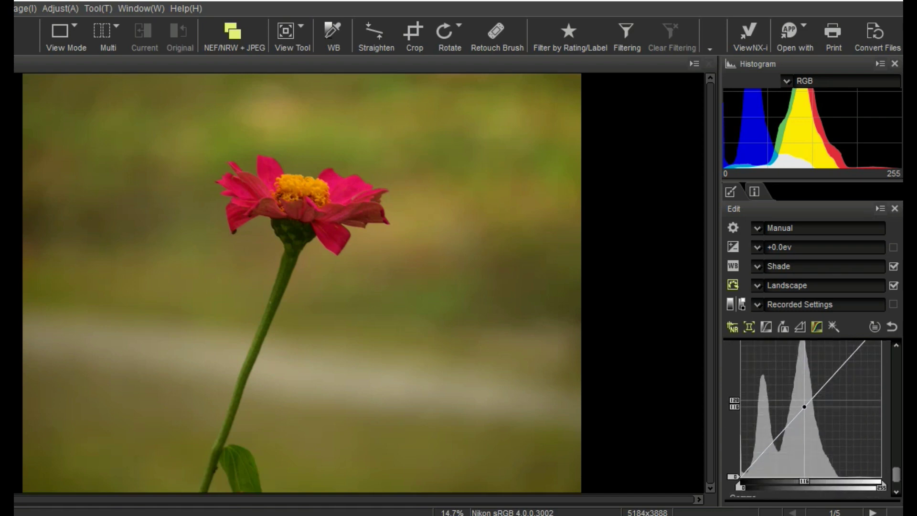
pyautogui.moveTo(805, 404); pyautogui.dragTo(800, 364)
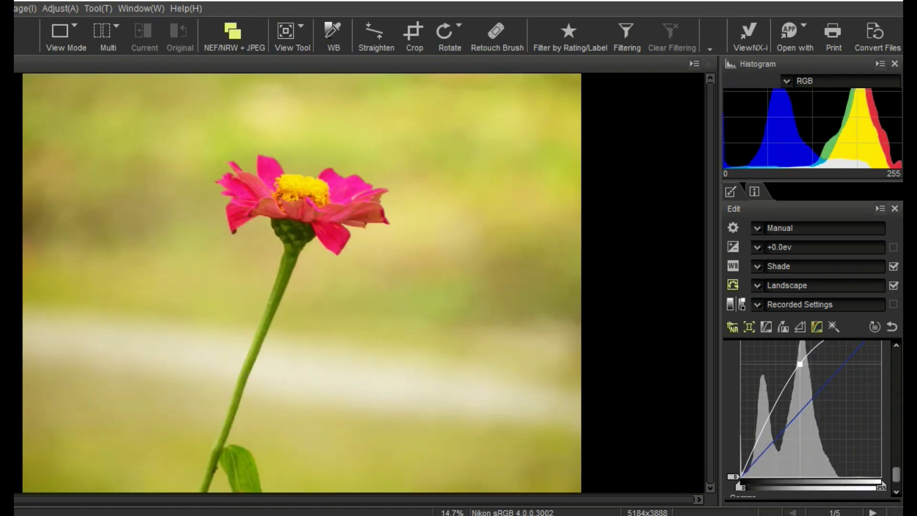
pyautogui.moveTo(800, 364); pyautogui.dragTo(826, 395)
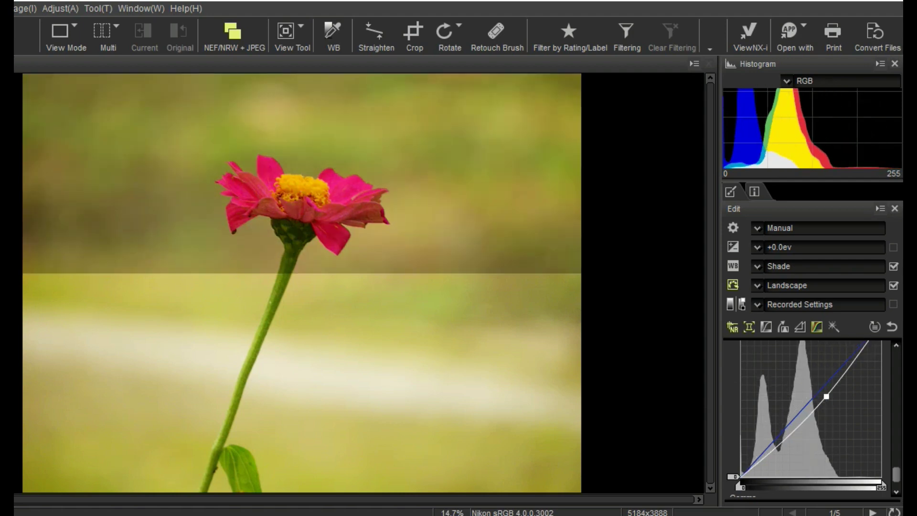
# Switch the histogram to the Red channel, then Blue, and finally Brightness
pyautogui.scroll(-3, 827, 396)
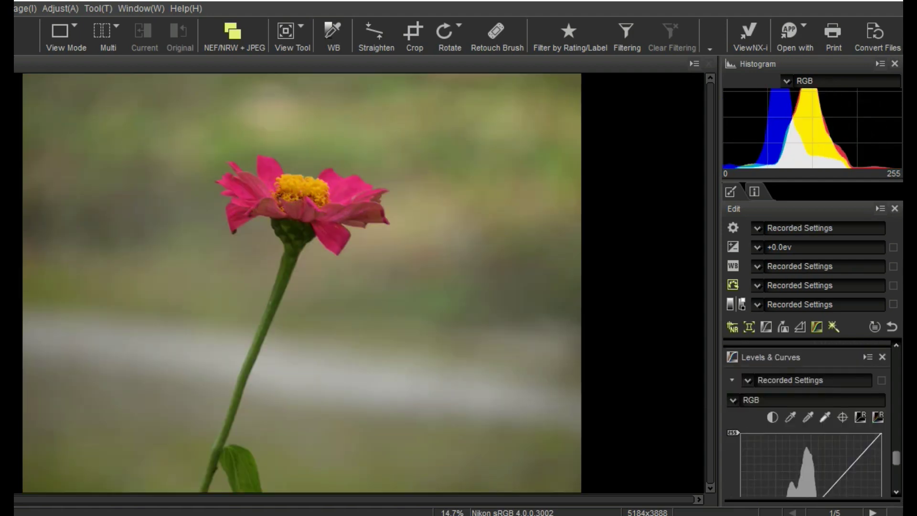
pyautogui.scroll(-5, 812, 419)
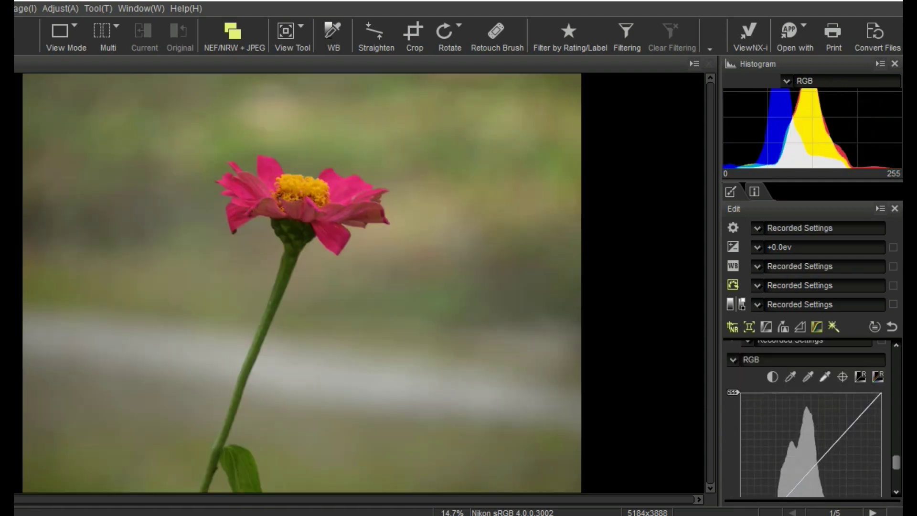
pyautogui.scroll(-3, 812, 419)
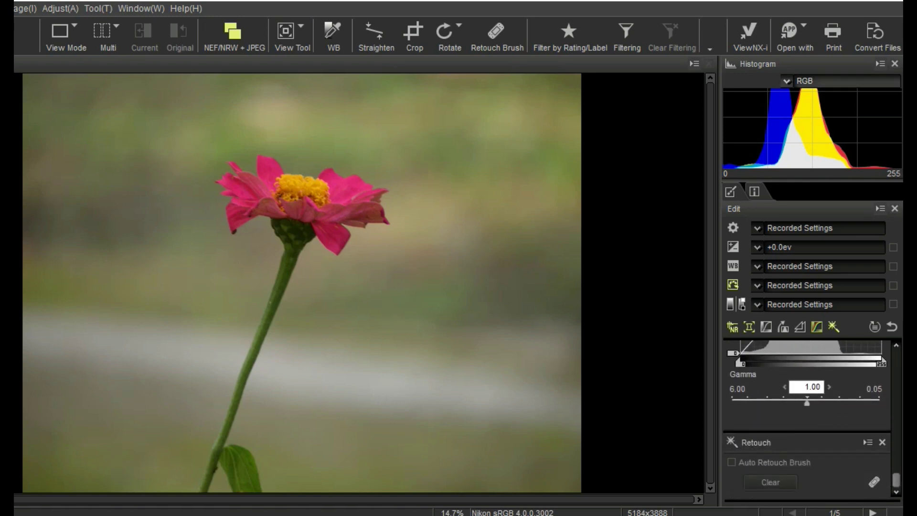
pyautogui.click(787, 82)
pyautogui.click(802, 104)
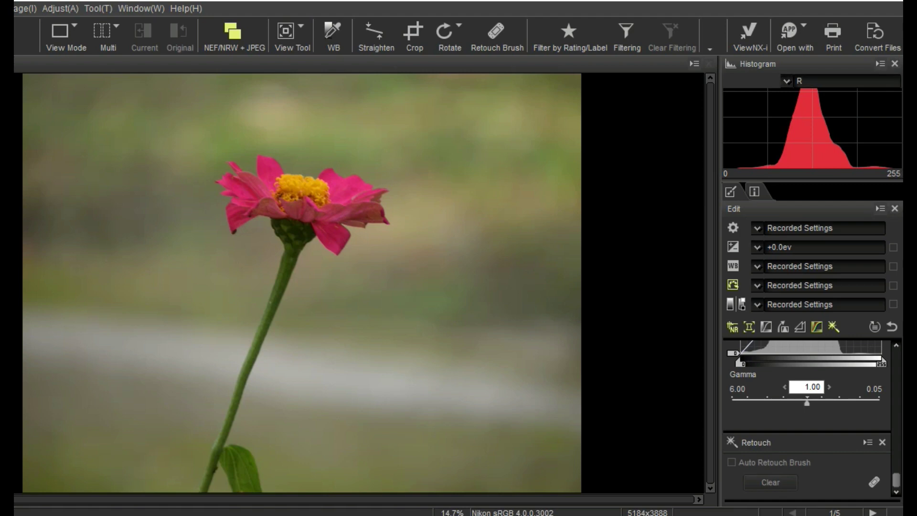
pyautogui.click(787, 81)
pyautogui.click(788, 131)
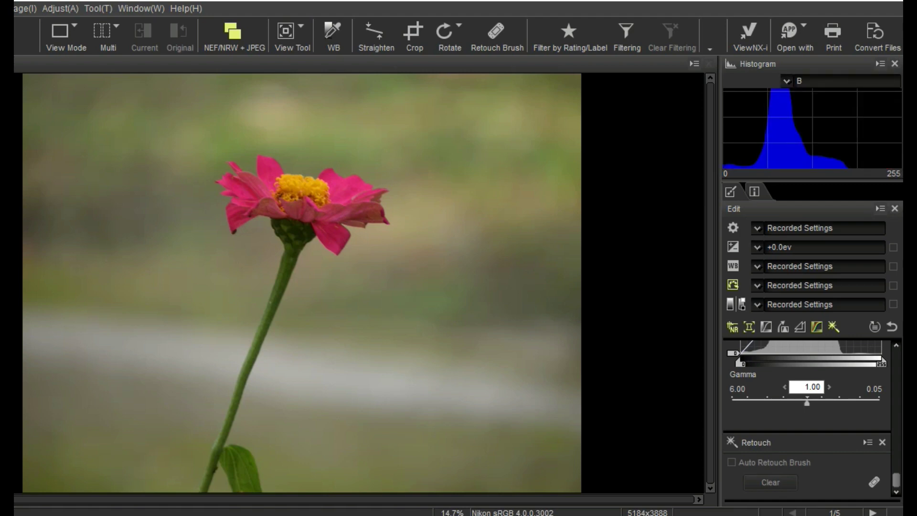
pyautogui.click(787, 81)
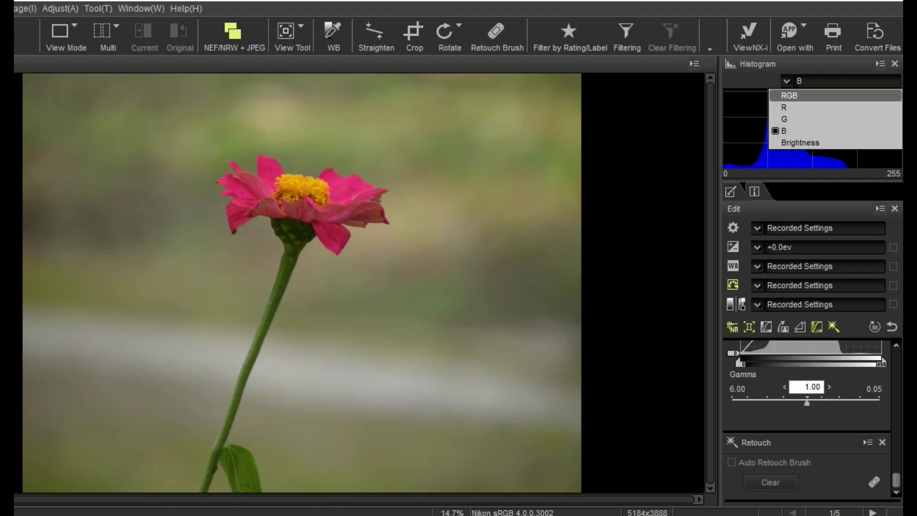
pyautogui.click(800, 143)
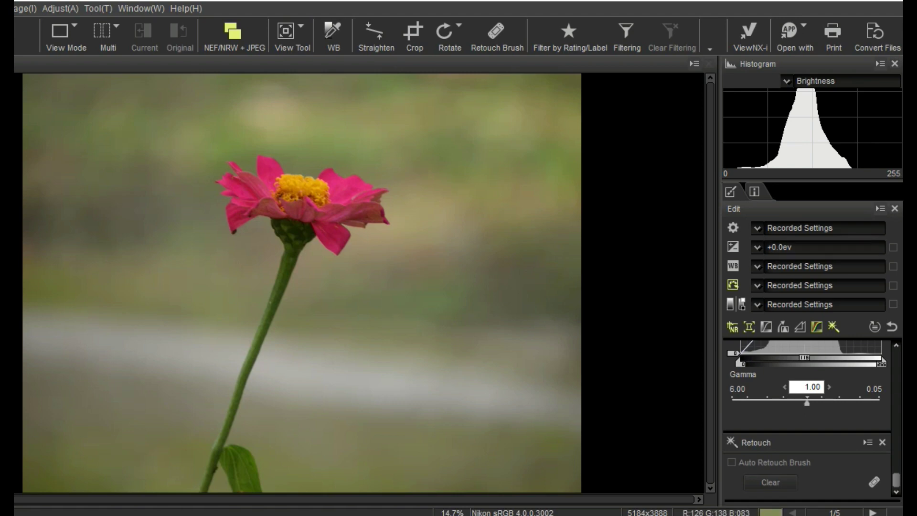
# Apply Shade white balance and the Vivid picture control to the flower photo
pyautogui.click(812, 267)
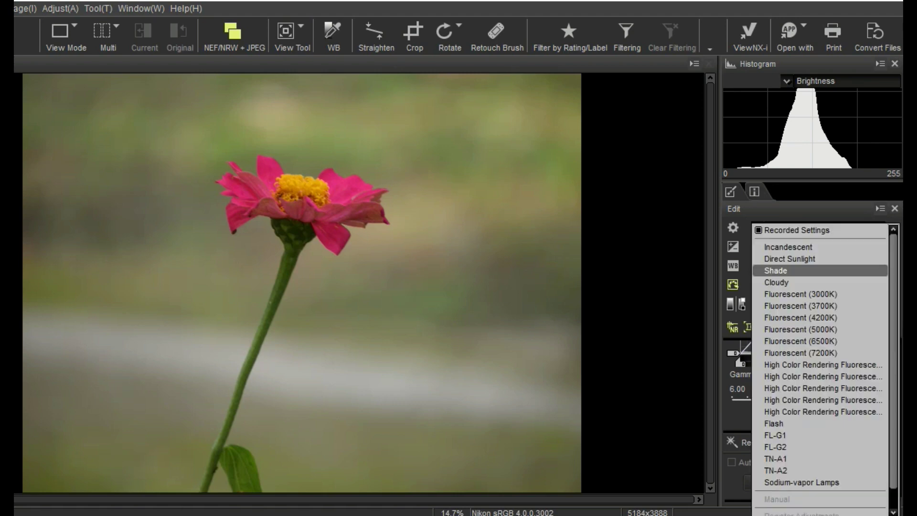
pyautogui.click(812, 271)
pyautogui.click(812, 286)
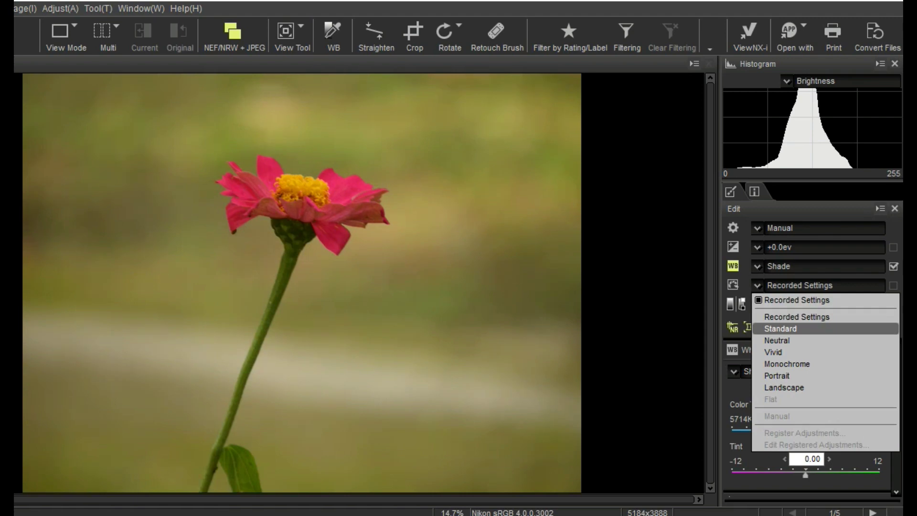
pyautogui.click(783, 352)
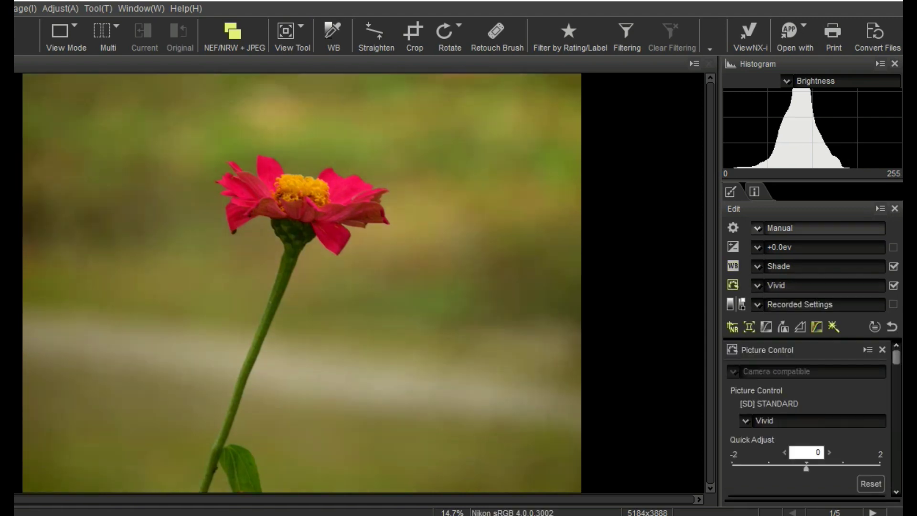
# Set exposure compensation to +1/2 EV, after first trying +1/3 EV
pyautogui.click(812, 247)
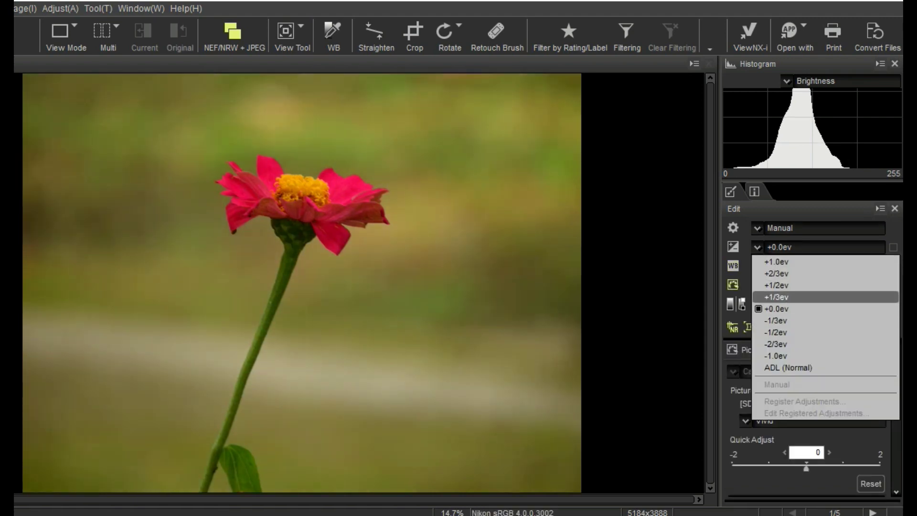
pyautogui.click(777, 297)
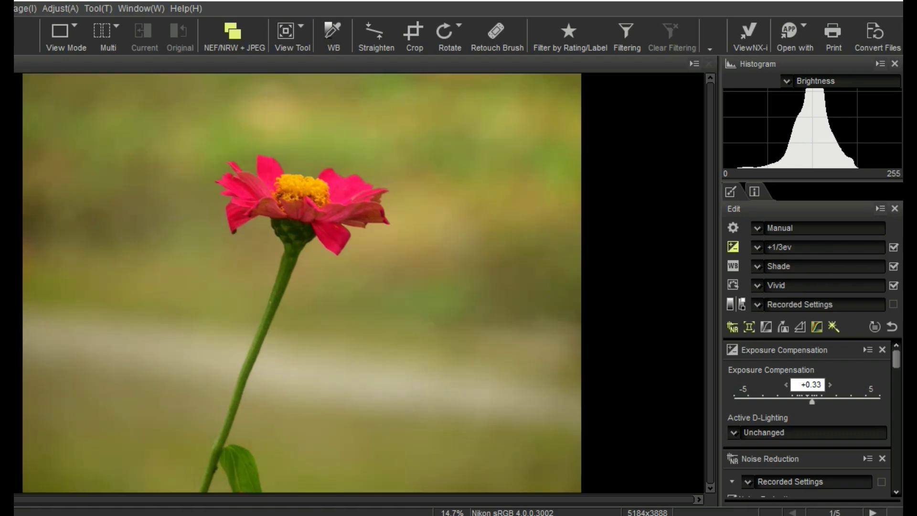
pyautogui.click(812, 246)
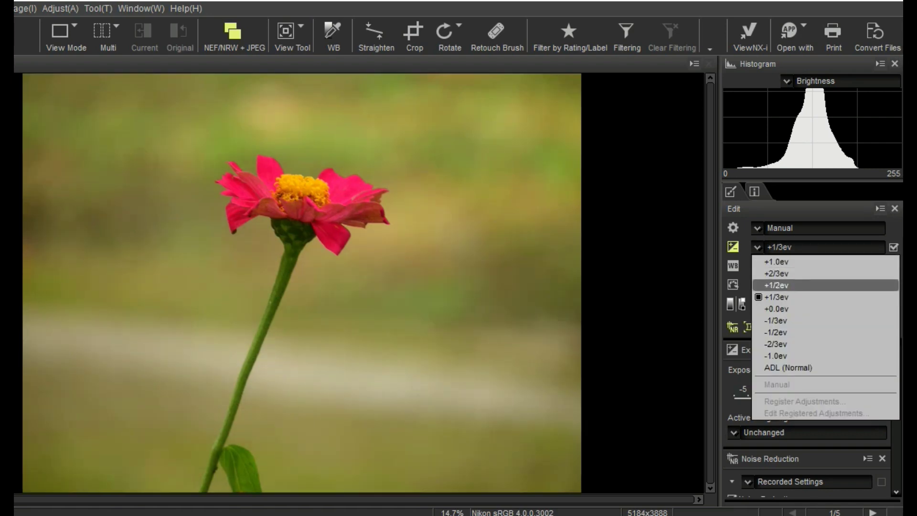
pyautogui.click(776, 286)
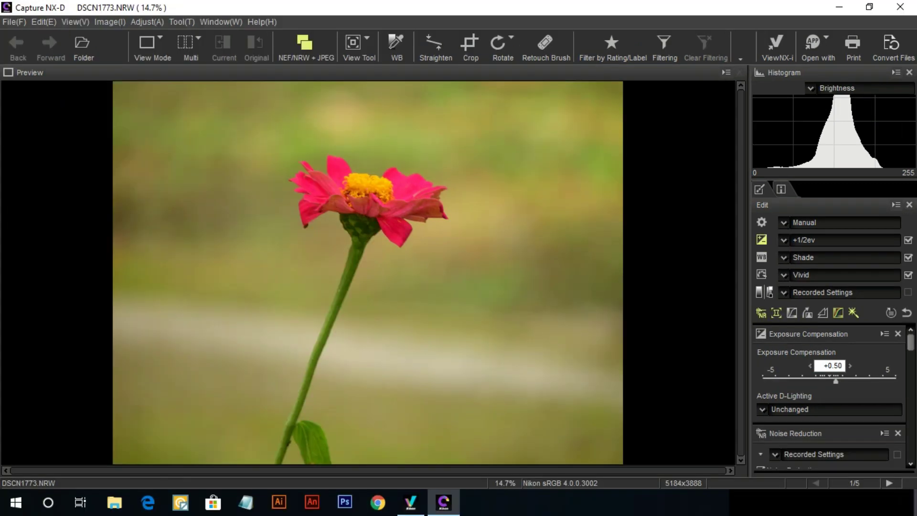
# Convert the photo to JPEG at Good Quality (85) in the source folder as DSCN1773_00001.jpg
pyautogui.click(892, 43)
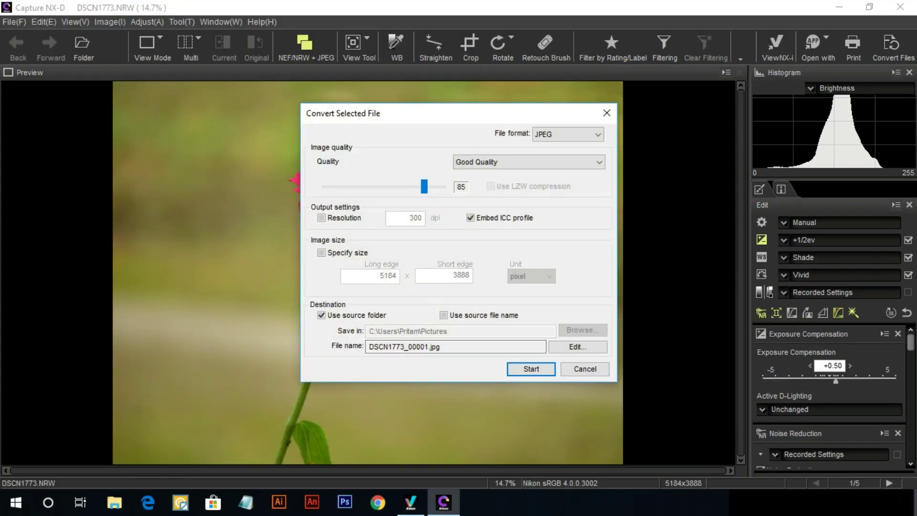
pyautogui.moveTo(424, 186); pyautogui.dragTo(437, 187)
pyautogui.click(507, 162)
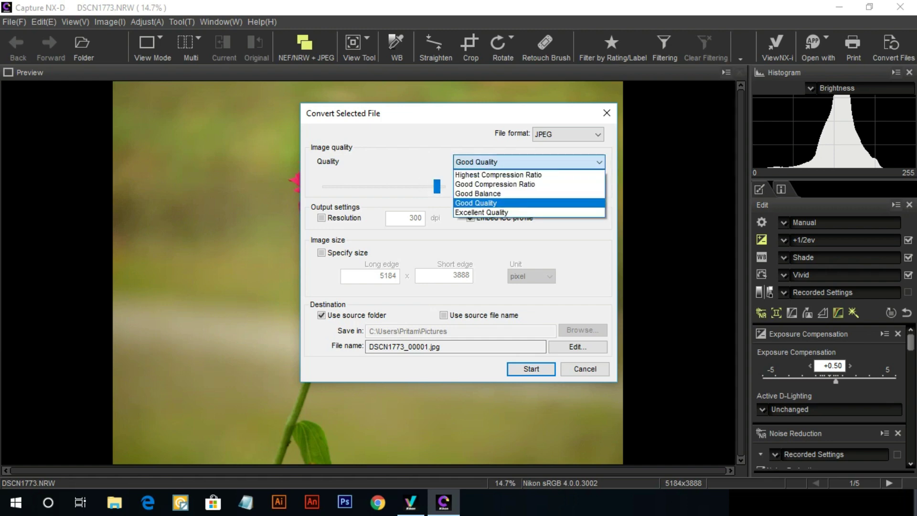
pyautogui.click(476, 202)
pyautogui.click(568, 133)
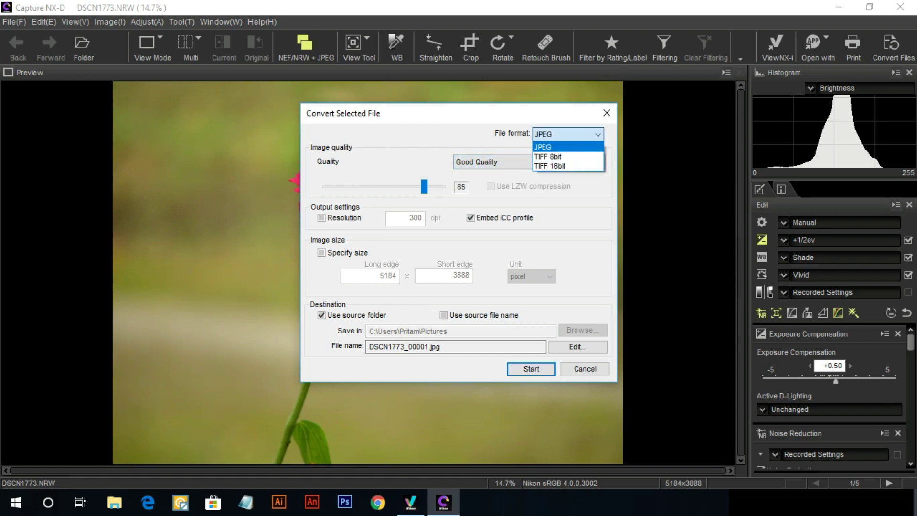
pyautogui.click(543, 146)
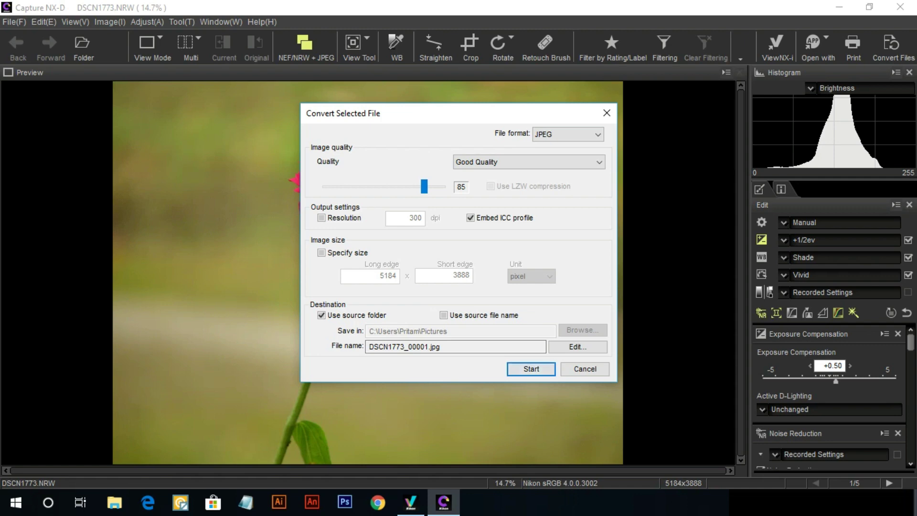
pyautogui.press('Return')
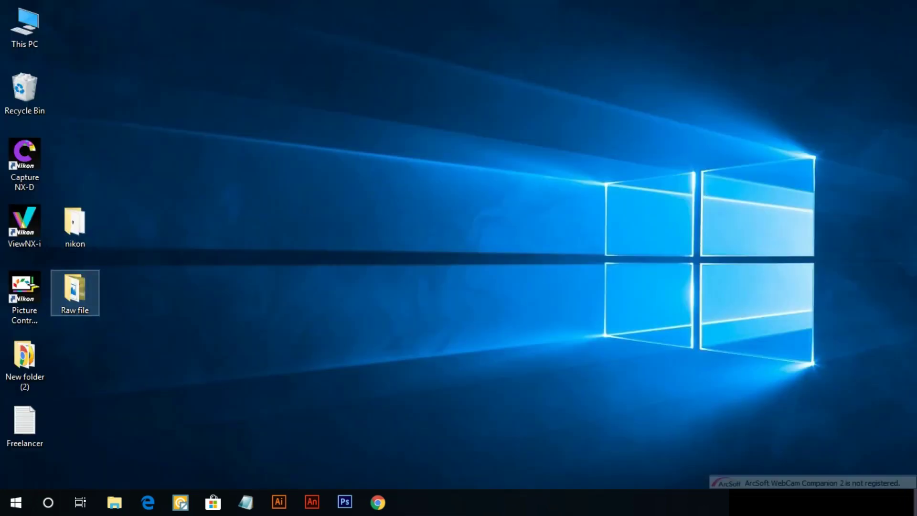
# Open the Raw file folder and select the converted DSCN1773_00001 JPEG
pyautogui.doubleClick(75, 291)
pyautogui.click(297, 100)
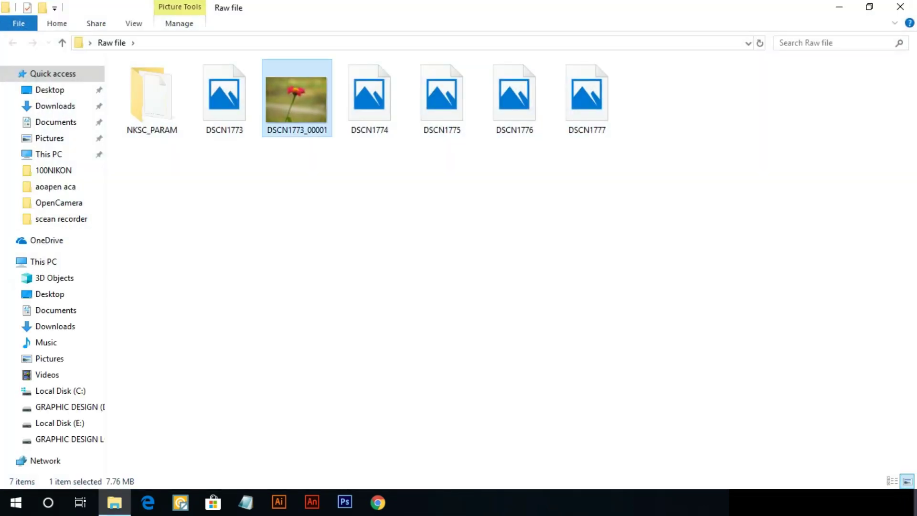